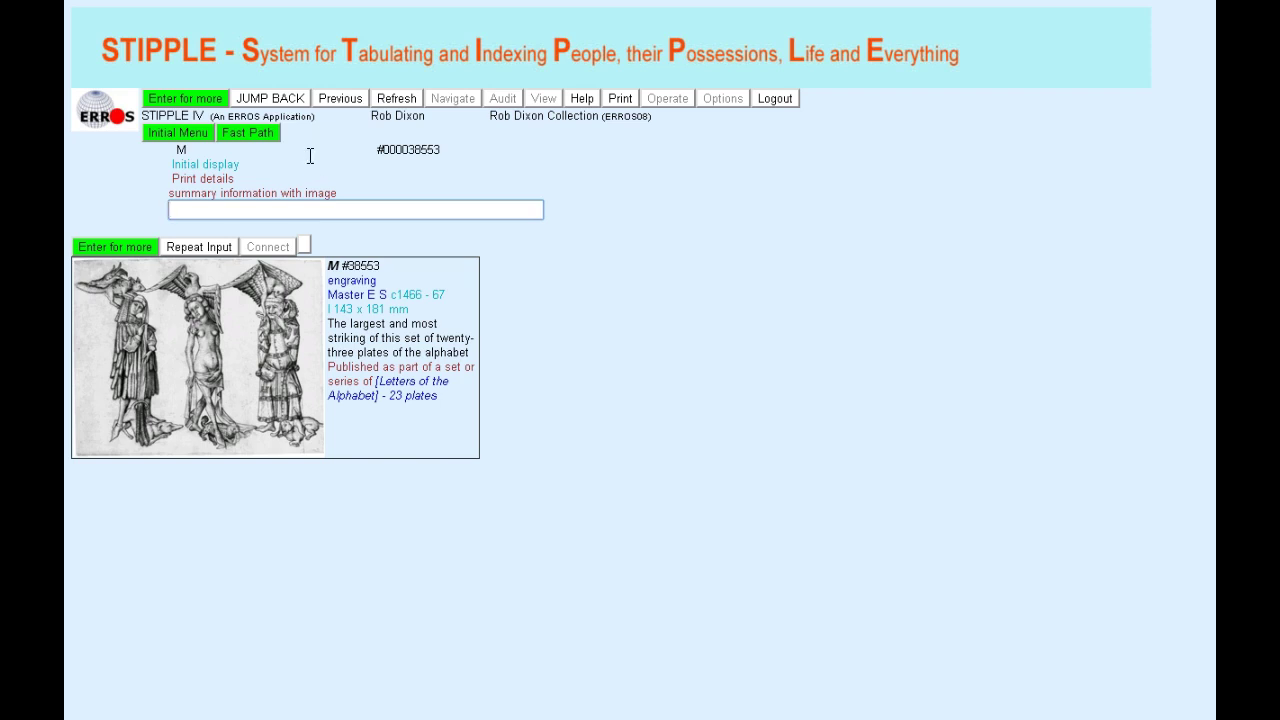
Search the print catalogue for "figurac*" and open the Figuracio Facerium Israhelis record by Israhel van Meckenem.
{"action": "left_click", "coordinate": [295, 99]}
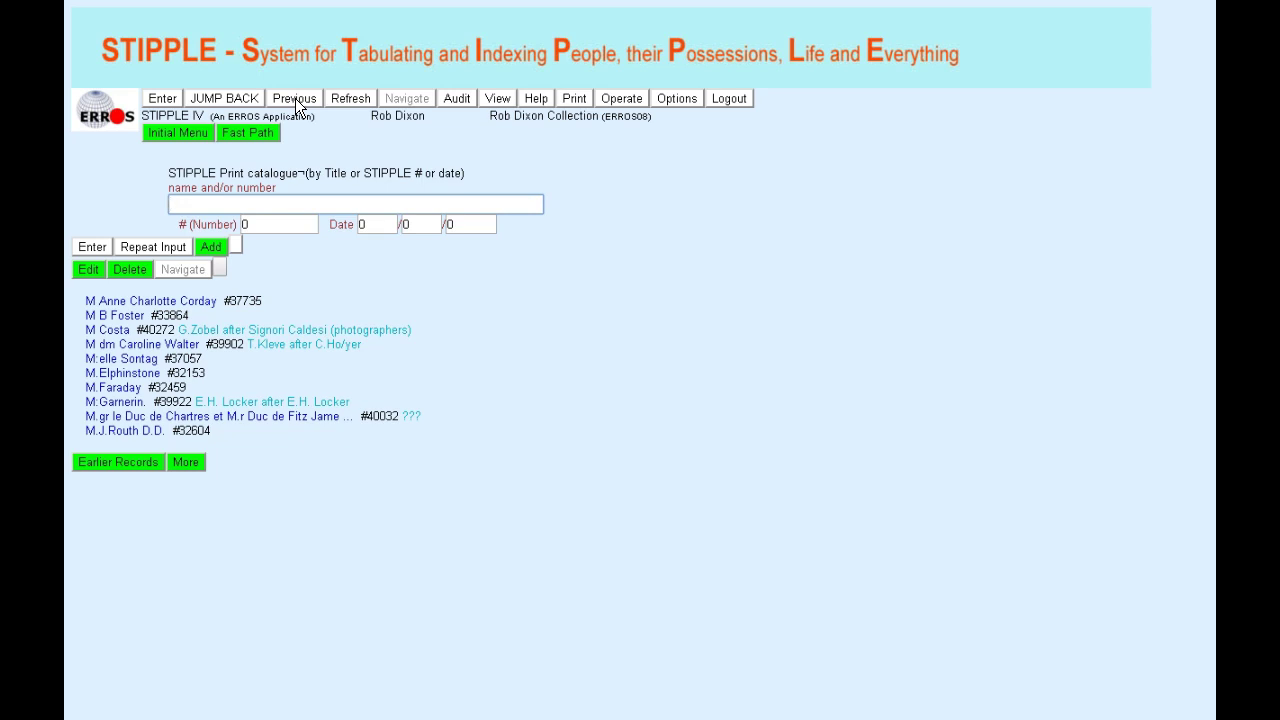
{"action": "type", "text": "fi"}
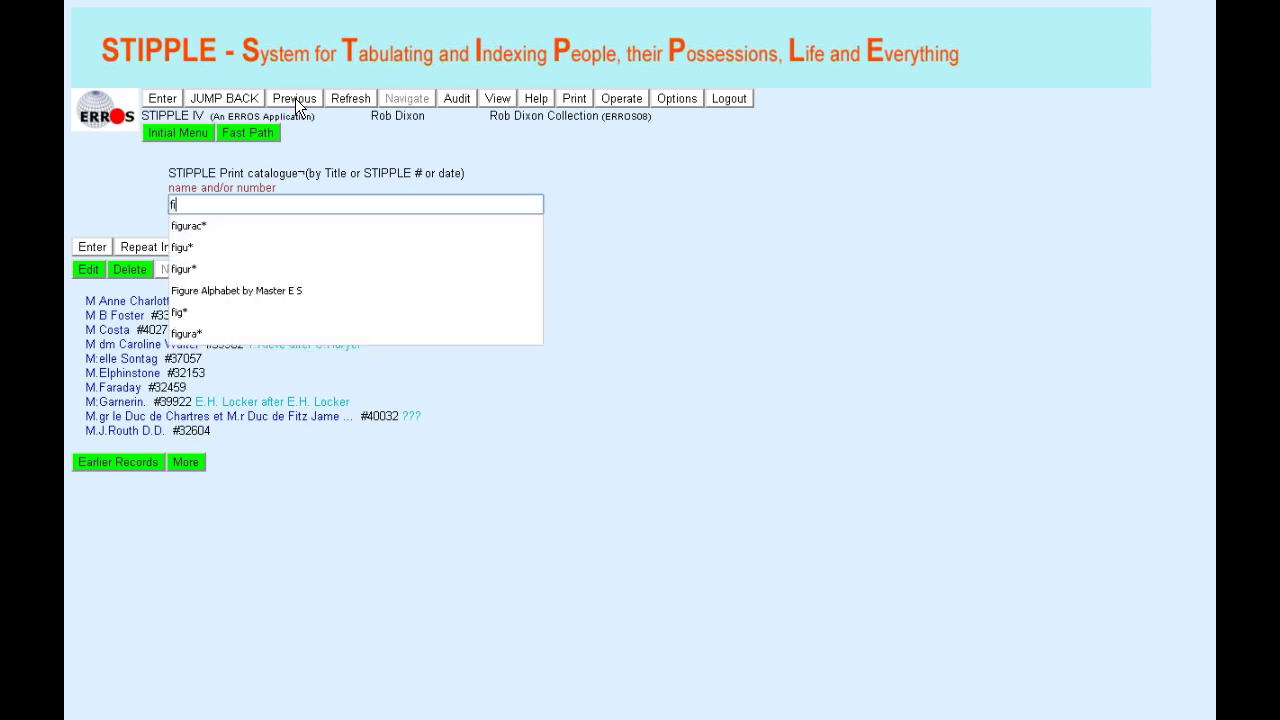
{"action": "type", "text": "gurac*"}
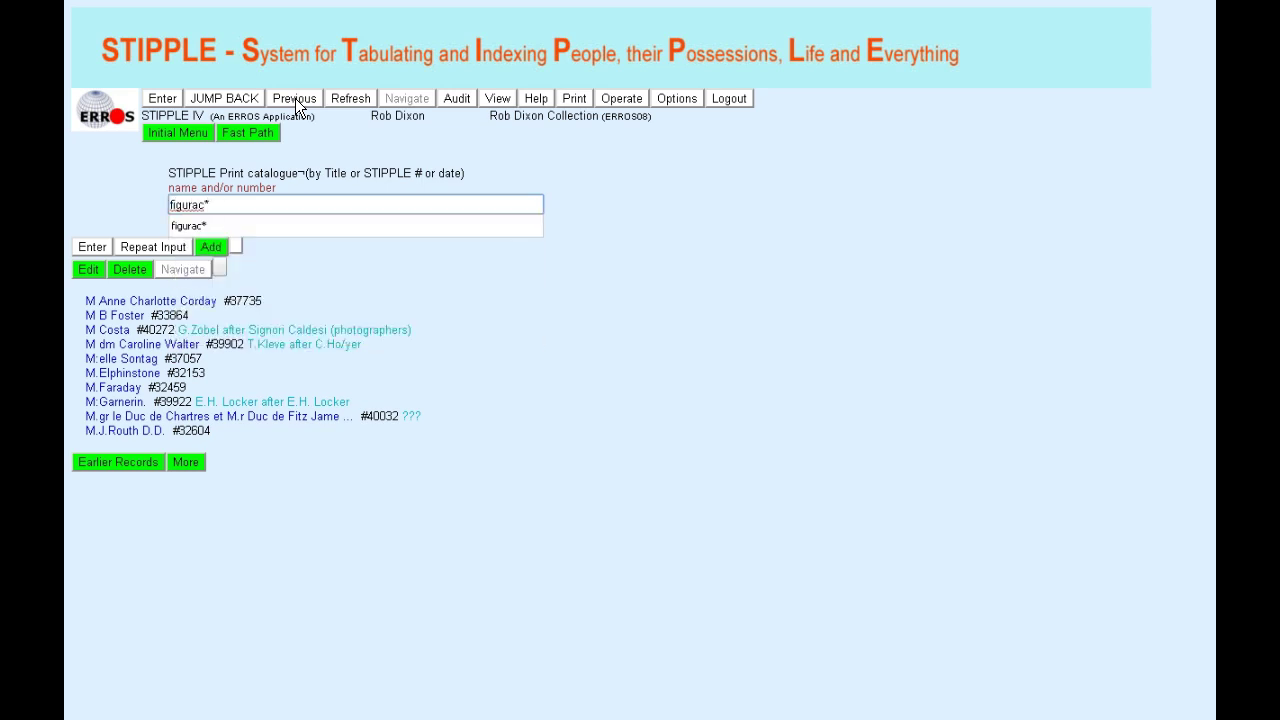
{"action": "key", "text": "Return"}
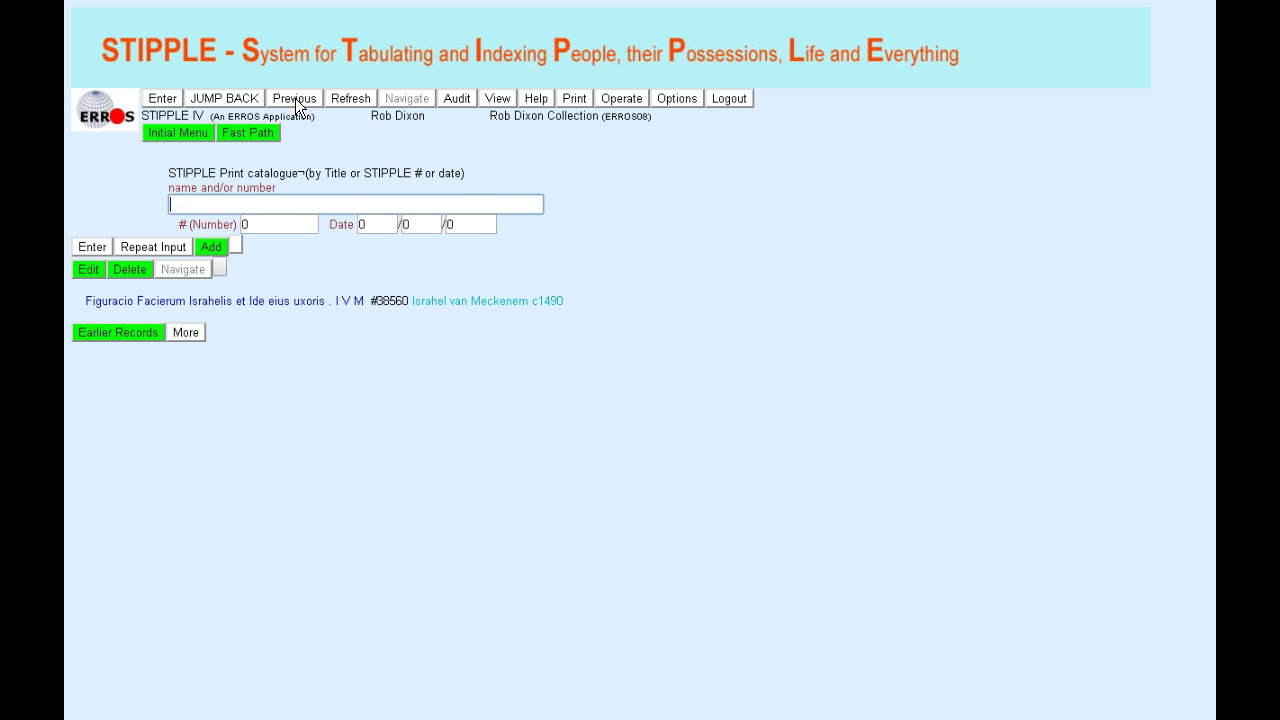
{"action": "left_click", "coordinate": [295, 98]}
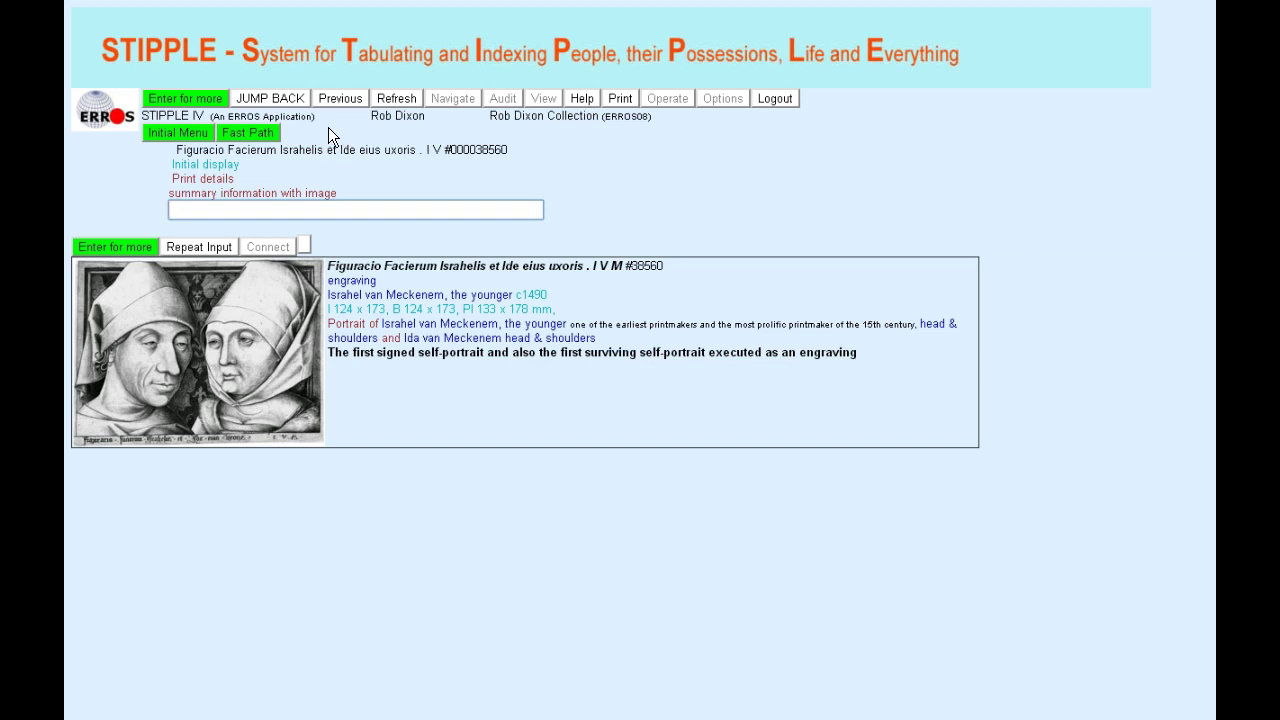
Return to the print catalogue and search for titles starting with "illust".
{"action": "left_click", "coordinate": [298, 105]}
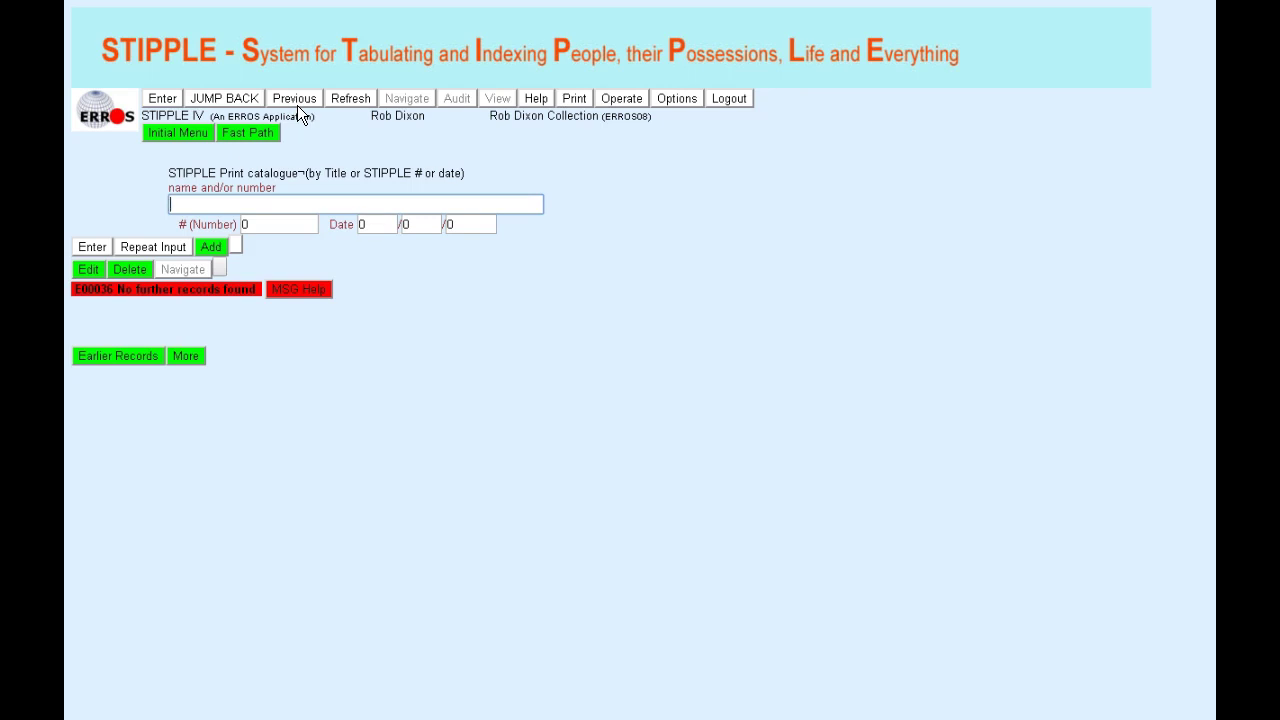
{"action": "type", "text": "i"}
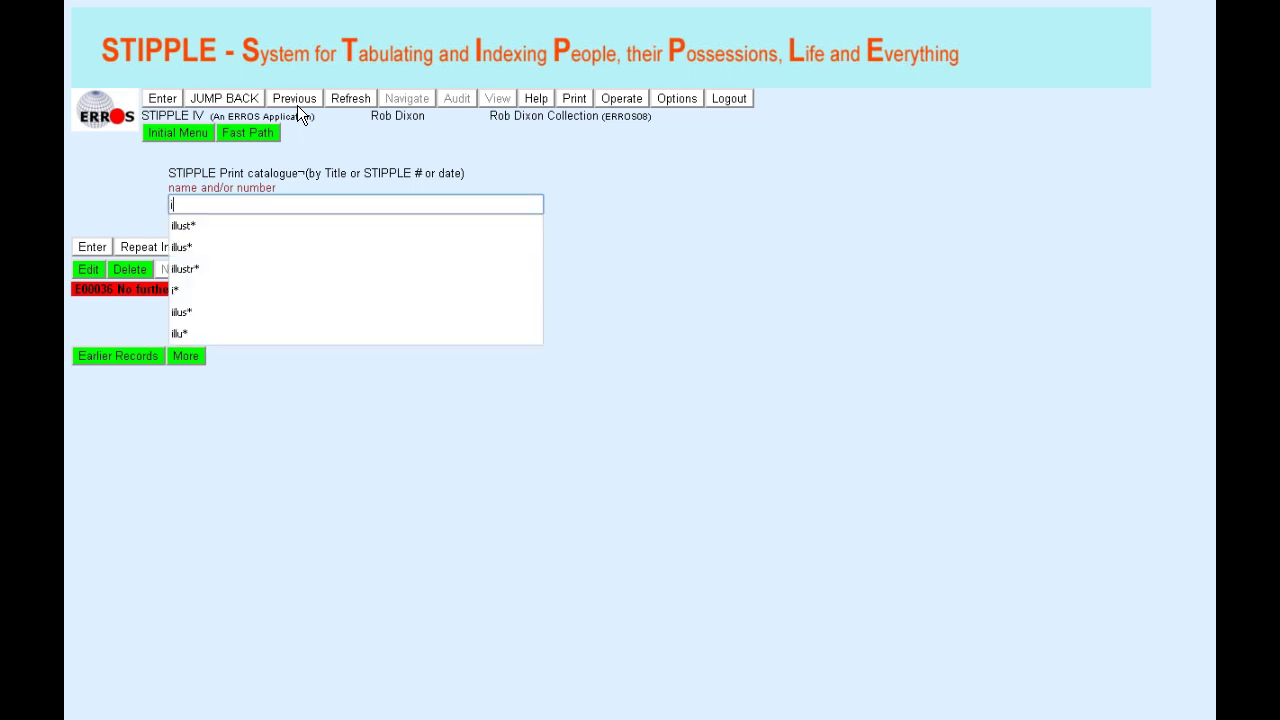
{"action": "type", "text": "llust"}
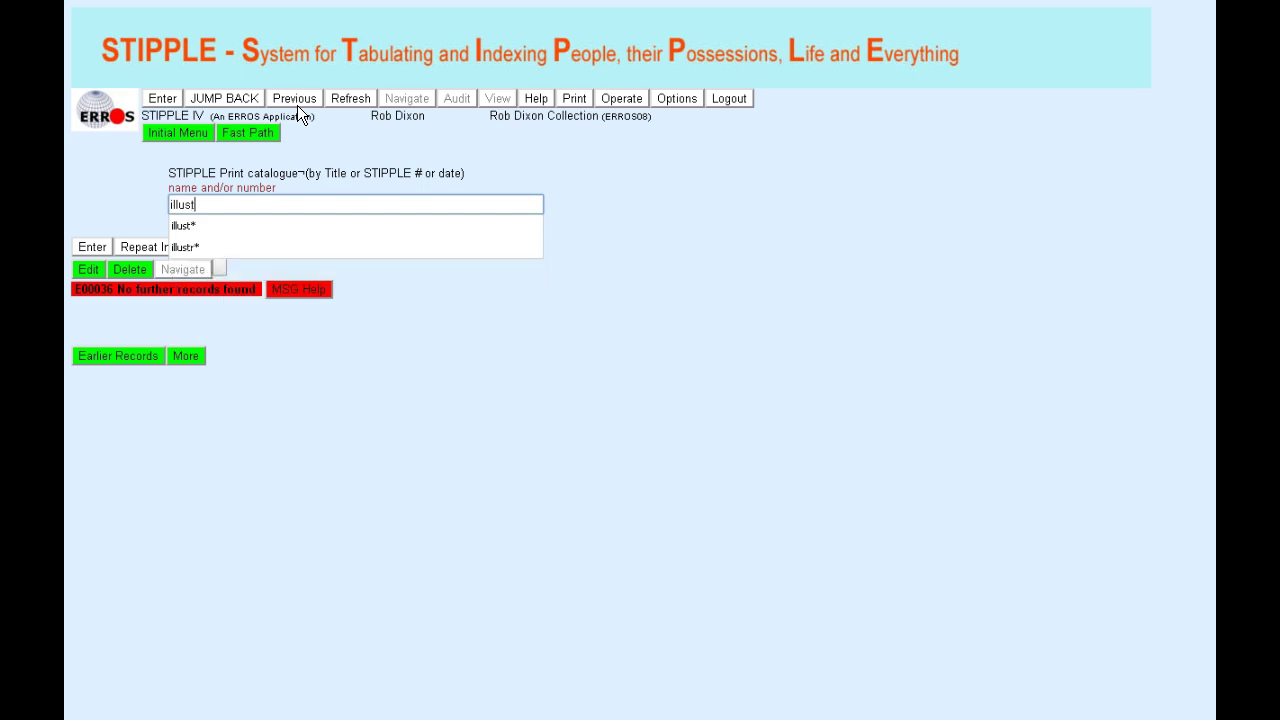
{"action": "key", "text": "Return"}
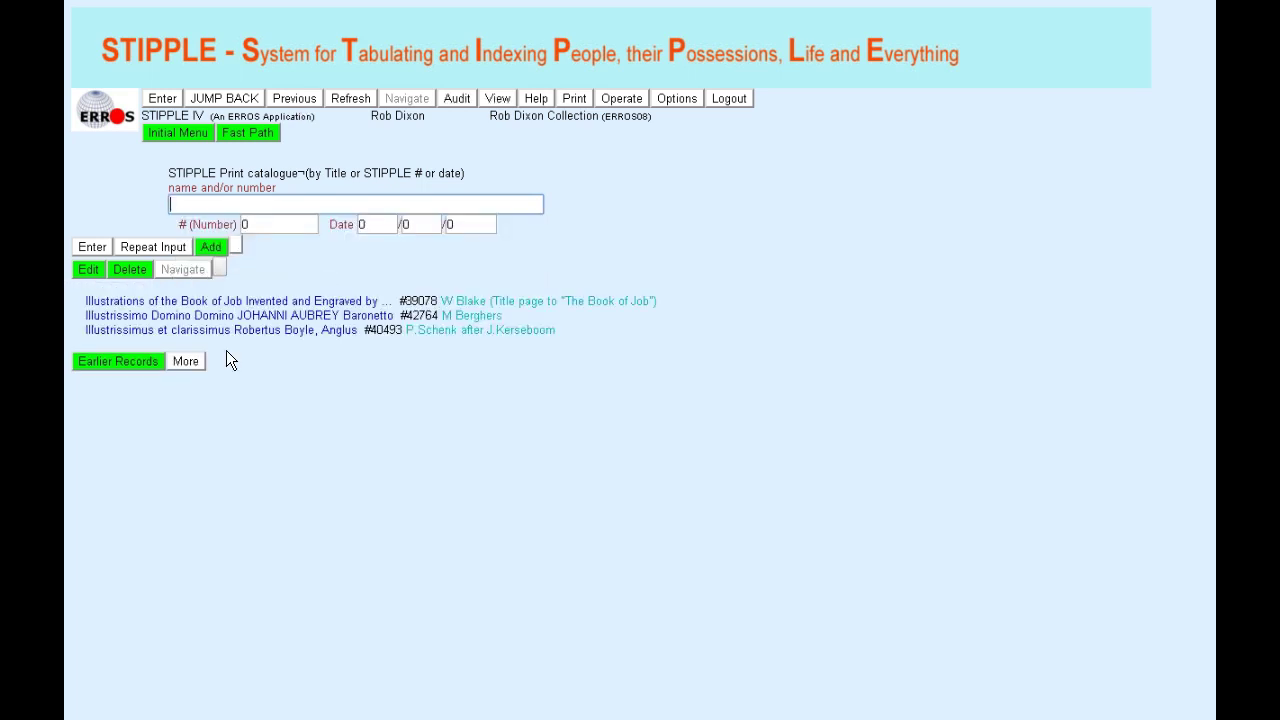
Open the Illustrissimo Domino Johanni Aubrey Baronetto print and follow its link to the Boarstall Tower record.
{"action": "type", "text": "2"}
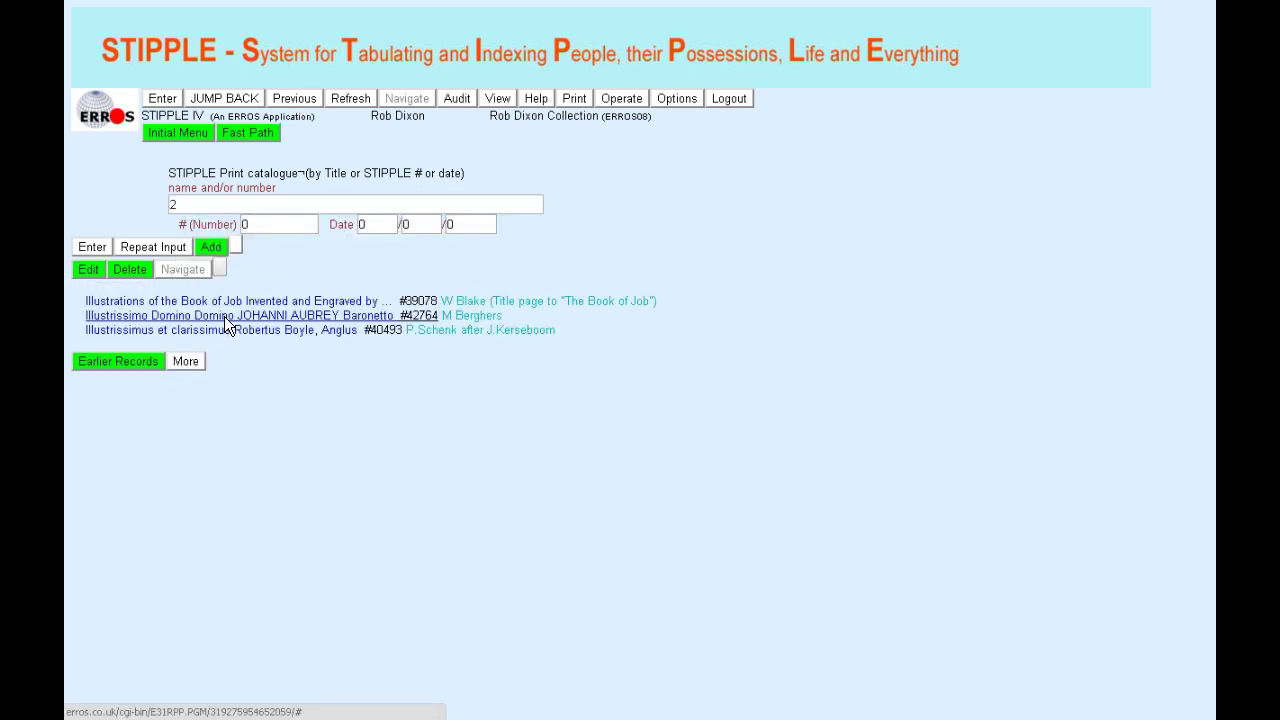
{"action": "left_click", "coordinate": [226, 316]}
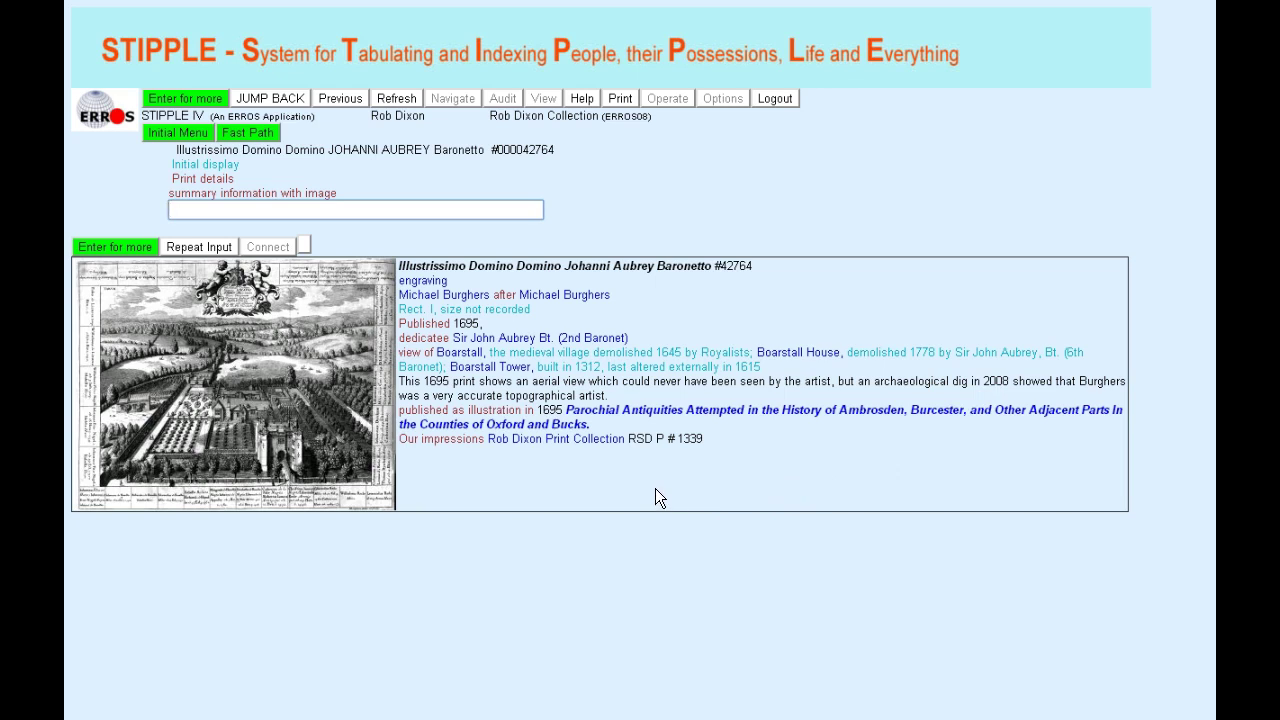
{"action": "left_click", "coordinate": [490, 367]}
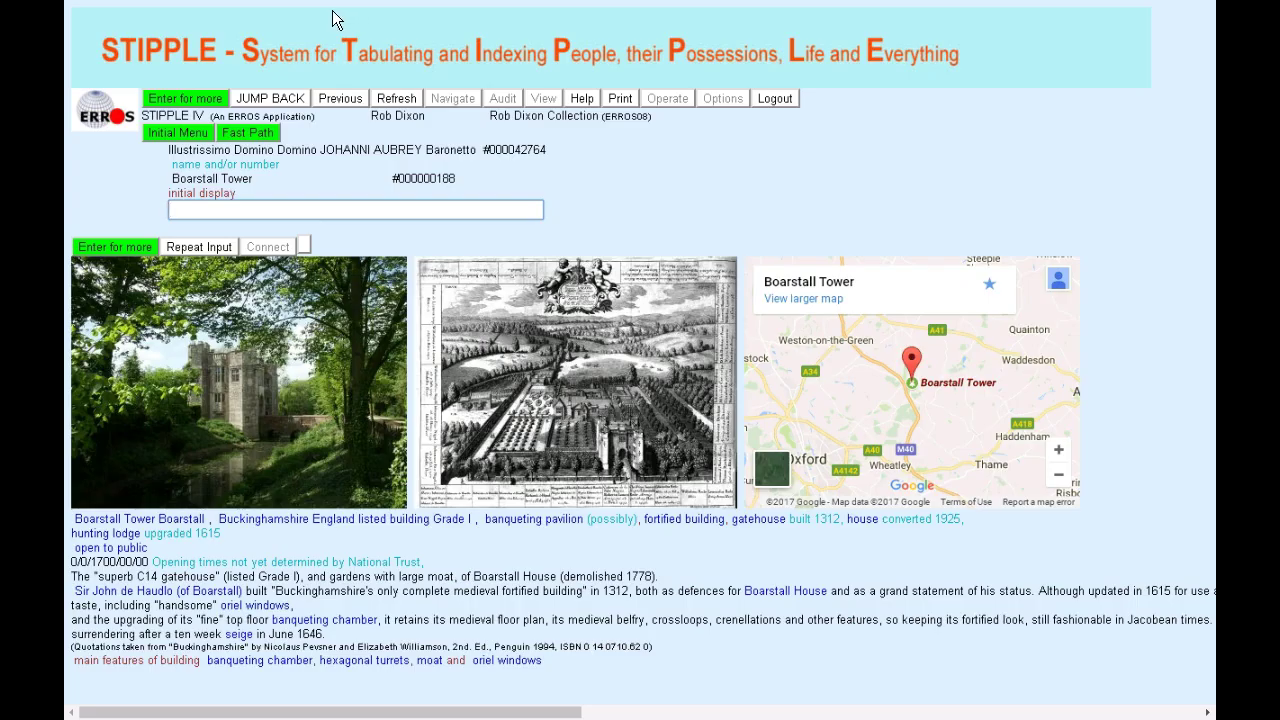
Search the print catalogue for "ladies wal*" and open The Ladies Waldegrave by V. Green after J. Reynolds.
{"action": "left_click", "coordinate": [290, 97]}
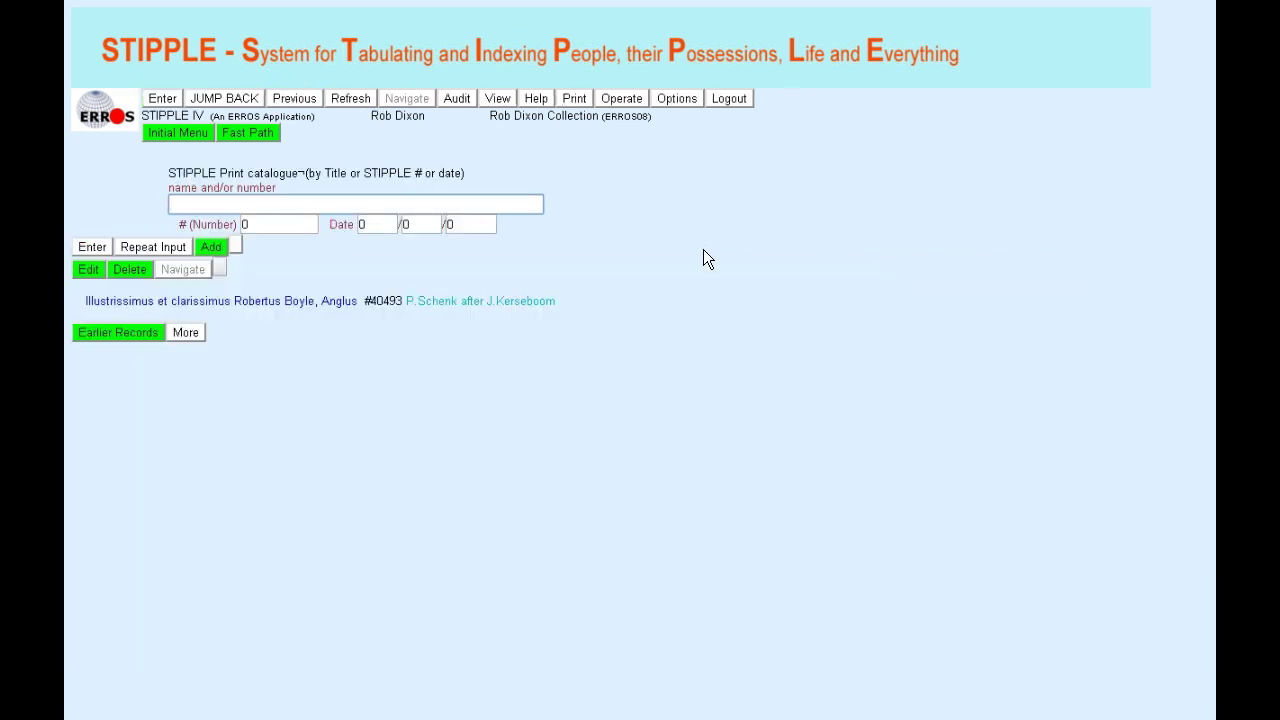
{"action": "type", "text": "lad"}
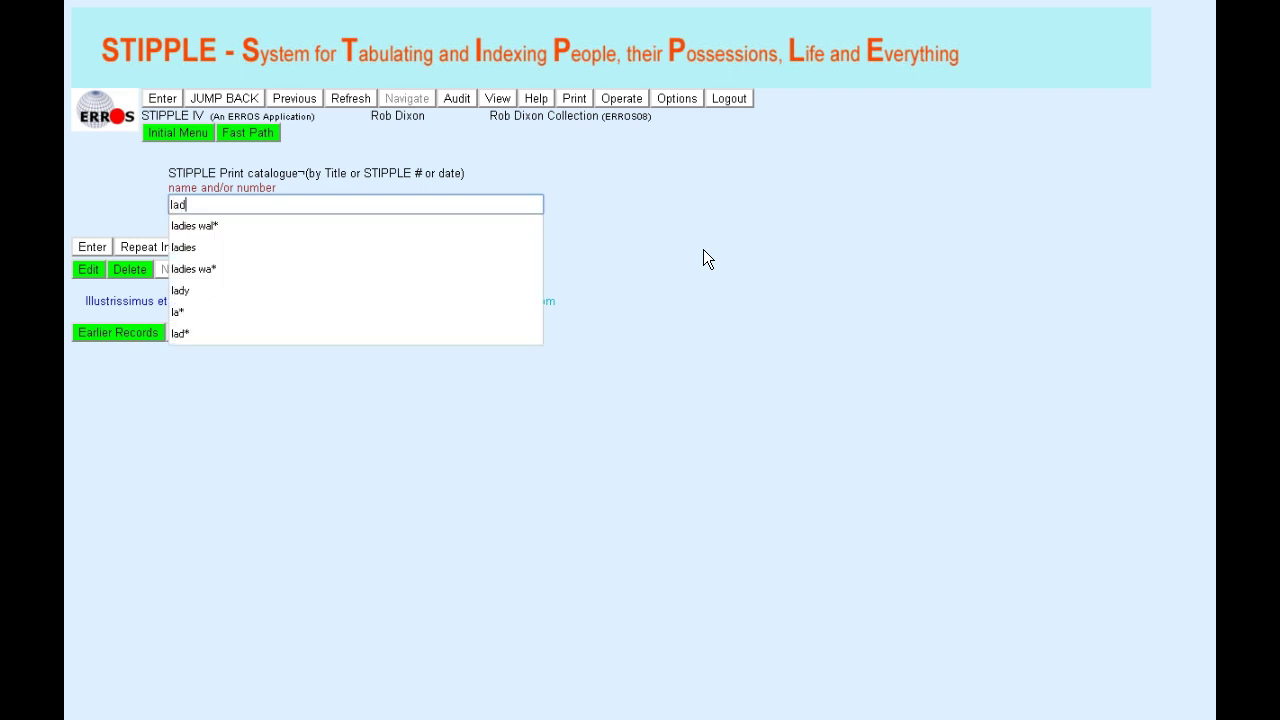
{"action": "type", "text": "ies wal*"}
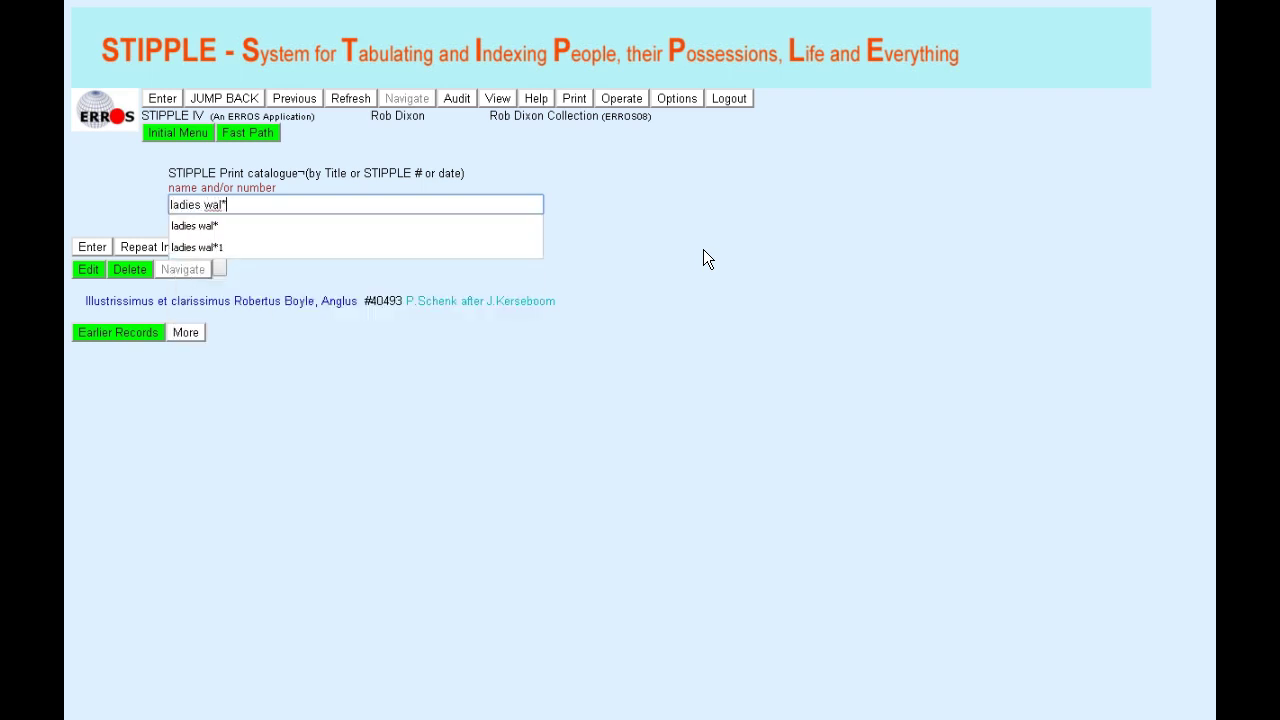
{"action": "key", "text": "Return"}
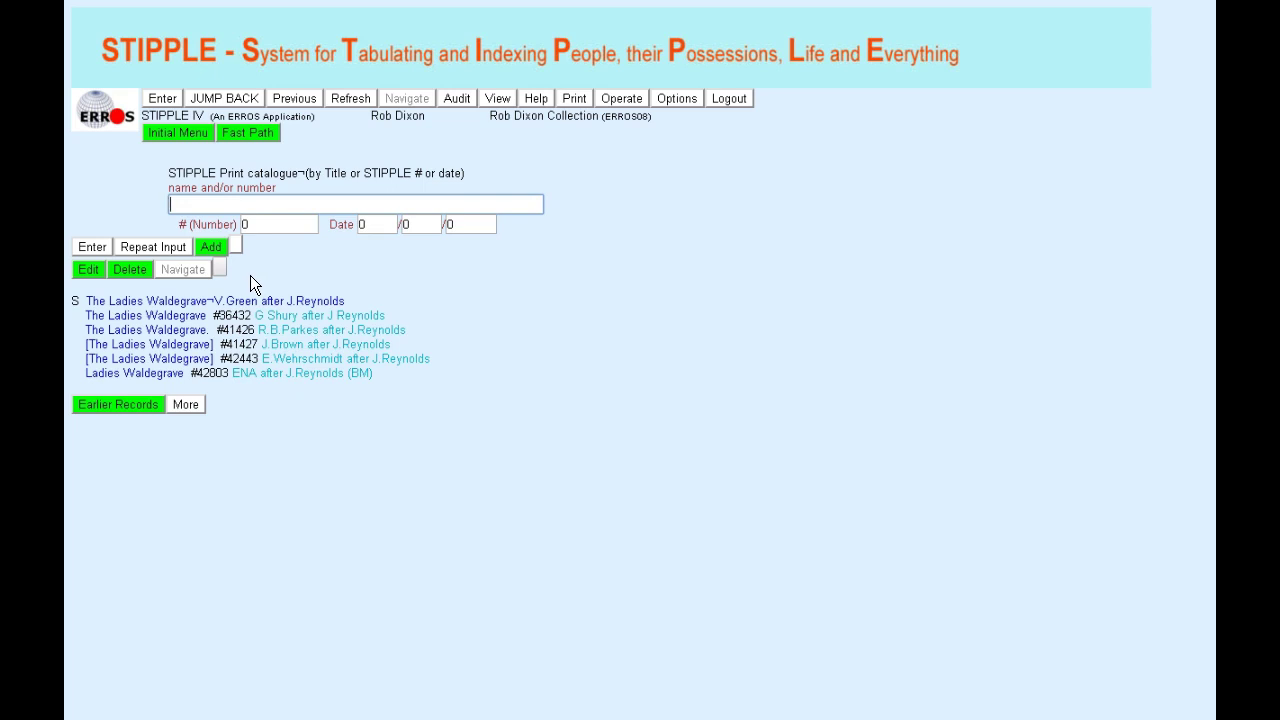
{"action": "left_click", "coordinate": [225, 300]}
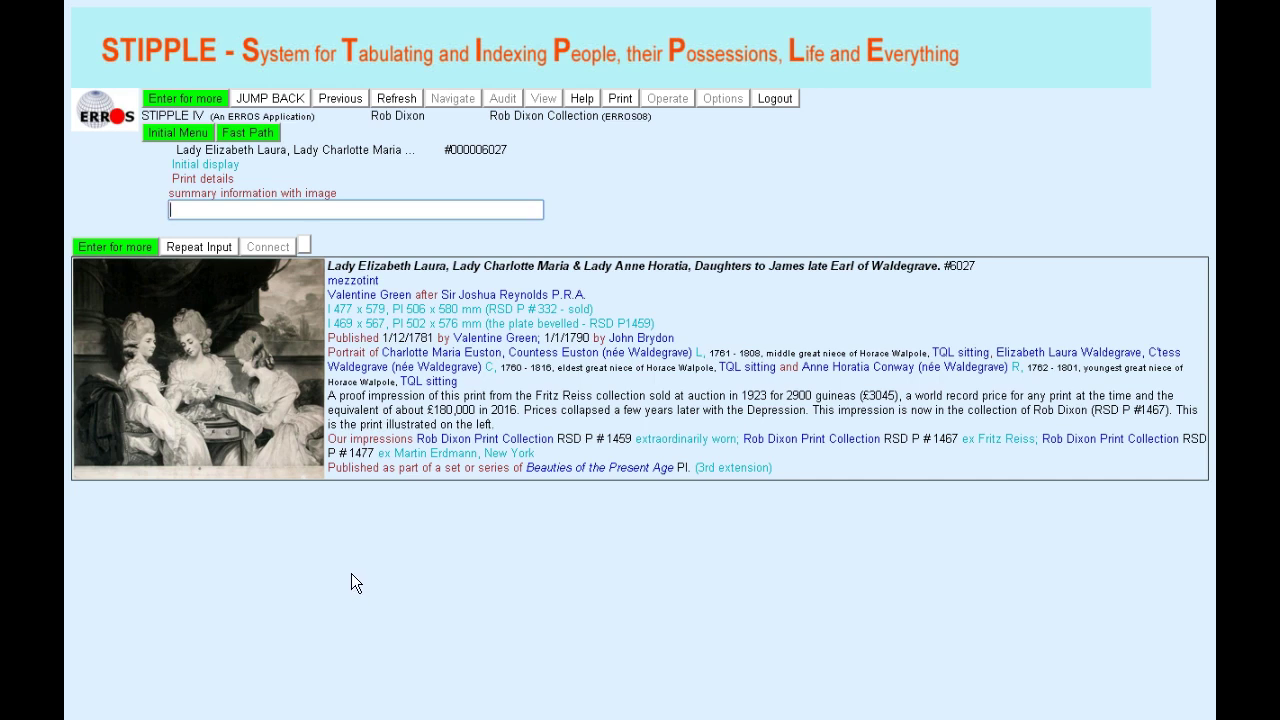
View the Waldegrave print's additional information for Our impressions and for State(s) and images.
{"action": "left_click", "coordinate": [126, 246]}
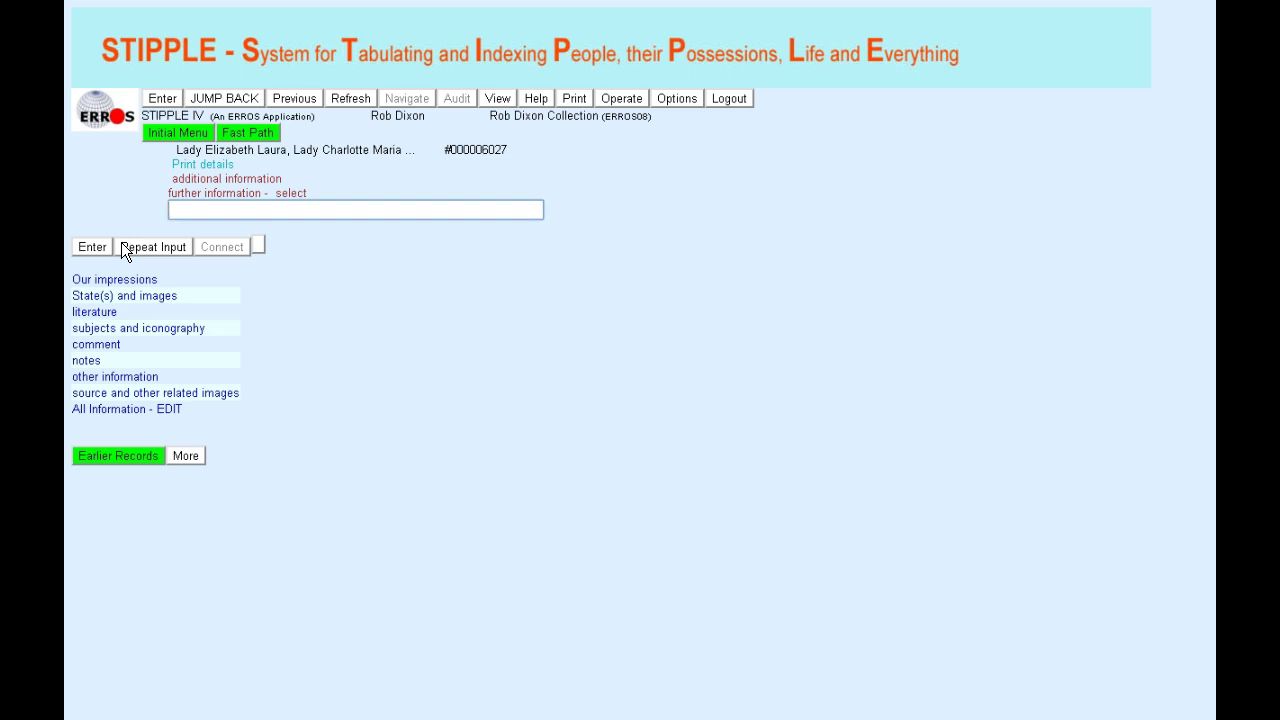
{"action": "left_click", "coordinate": [121, 243]}
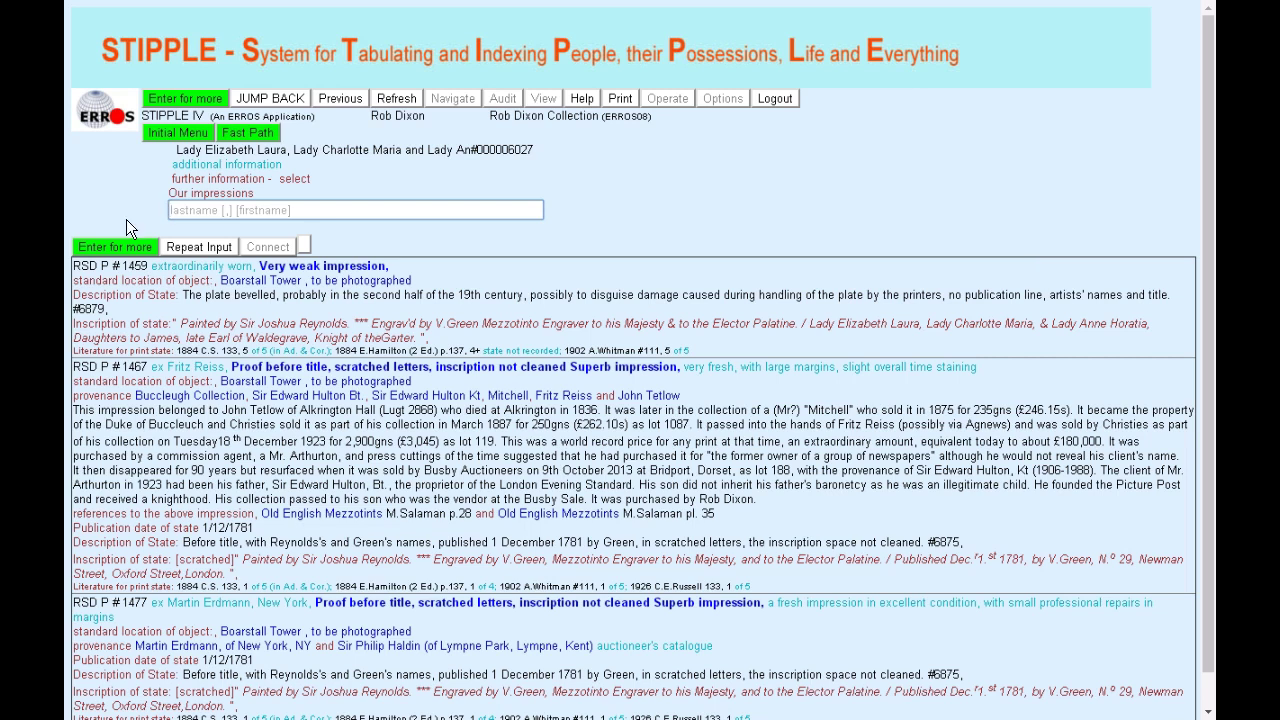
{"action": "left_click", "coordinate": [135, 245]}
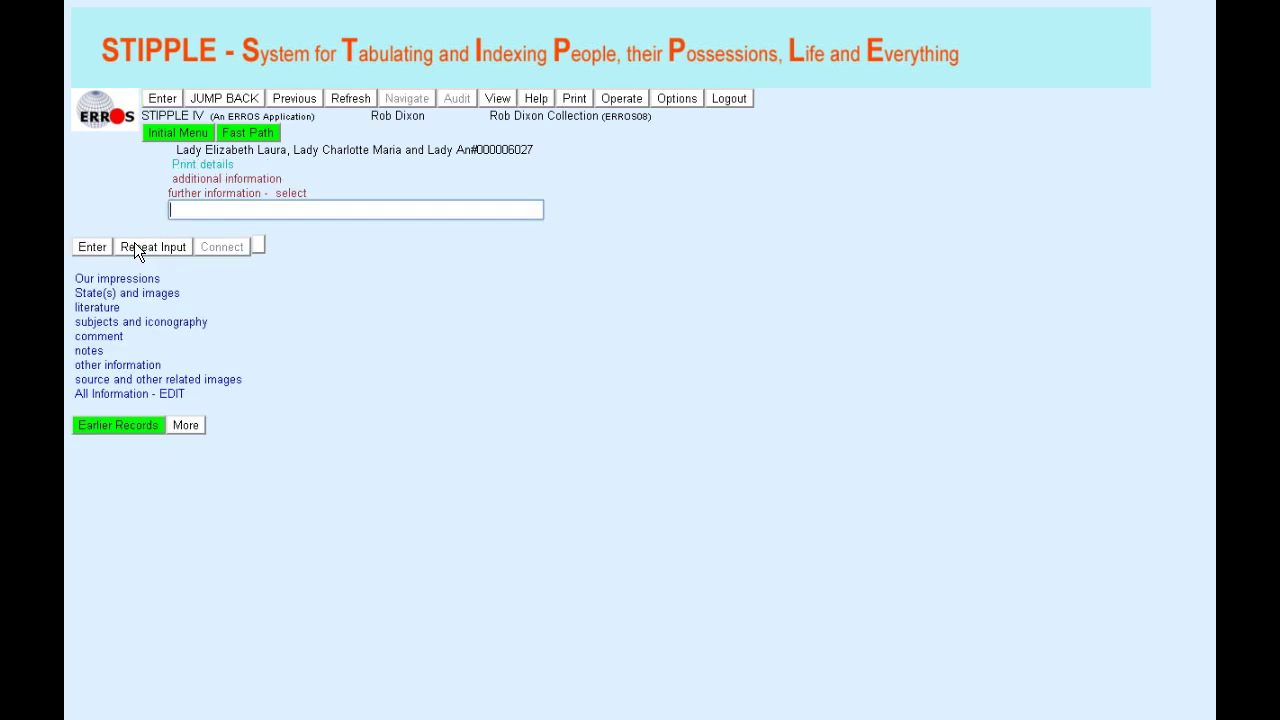
{"action": "left_click", "coordinate": [160, 293]}
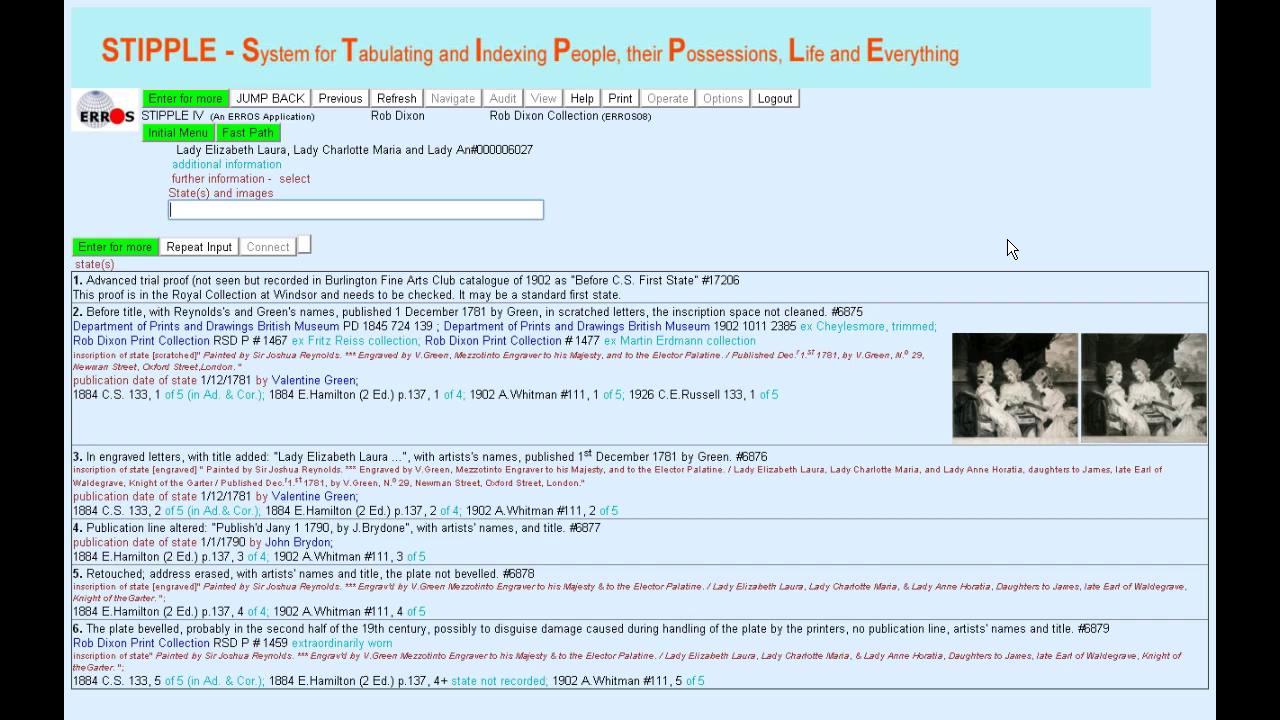
Show the print's source and other related images and enlarge the Ladies Waldegrave oil painting.
{"action": "left_click", "coordinate": [133, 245]}
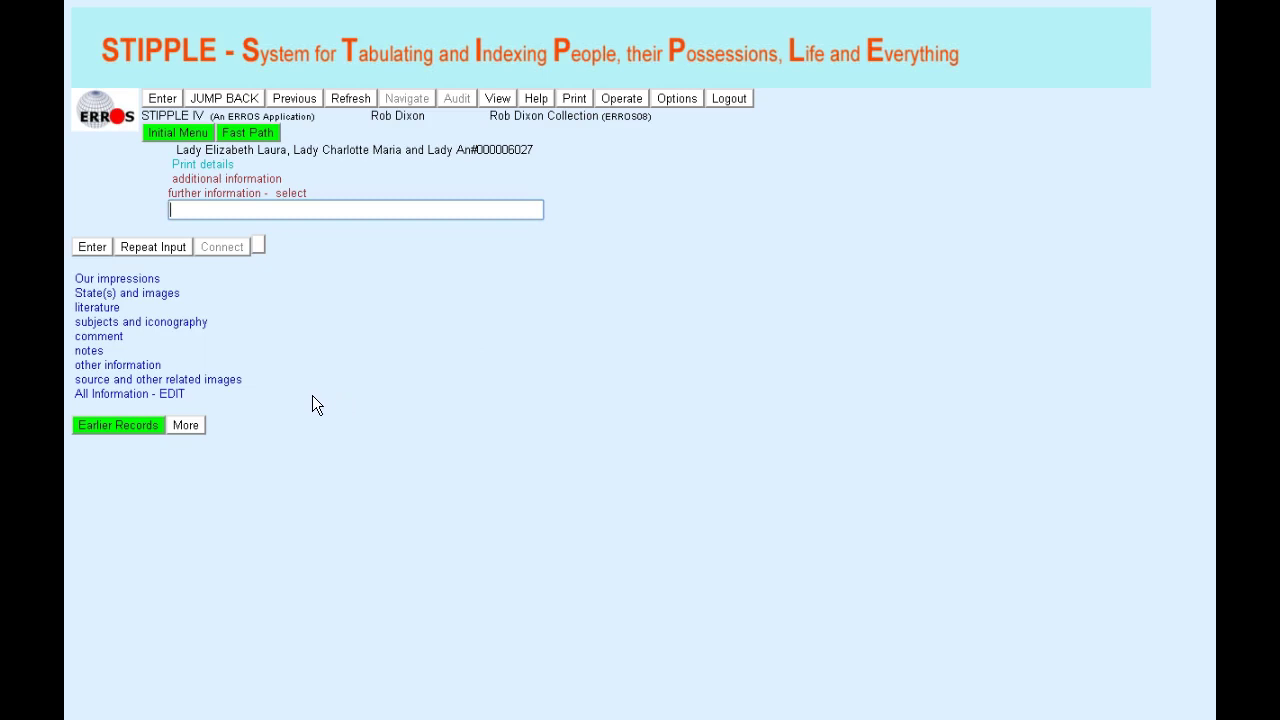
{"action": "left_click", "coordinate": [190, 381]}
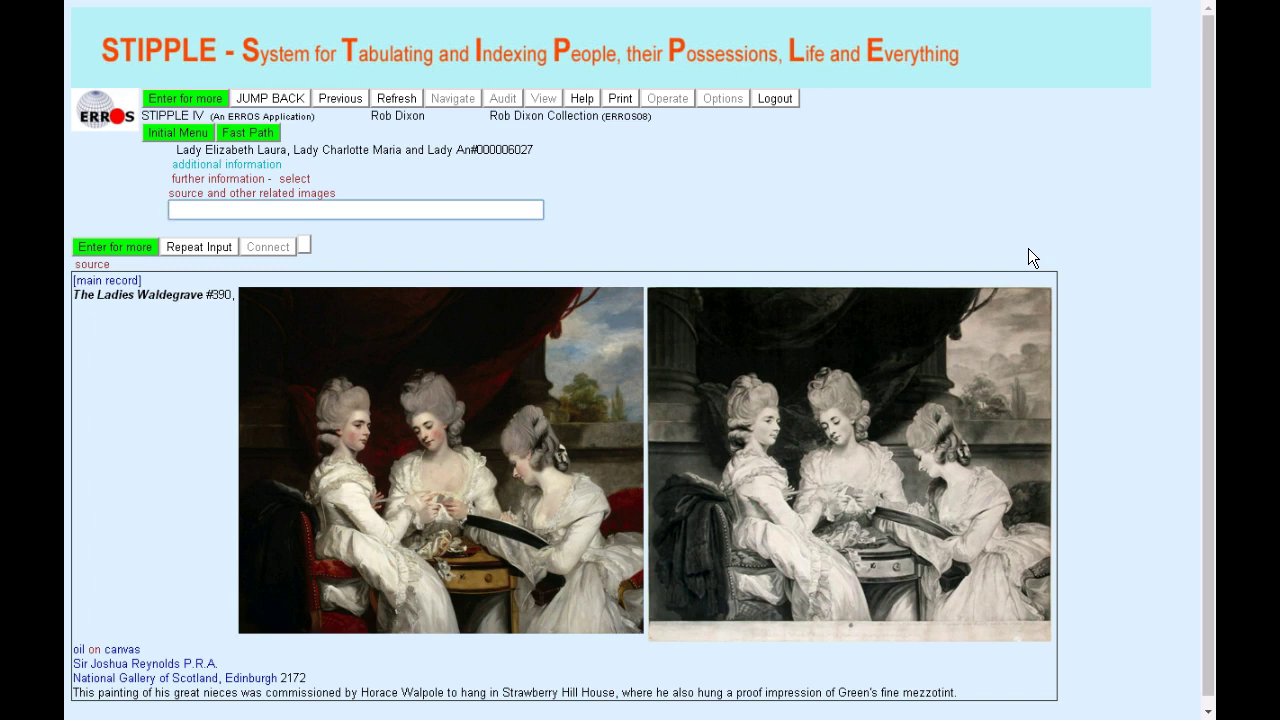
{"action": "left_click", "coordinate": [601, 420]}
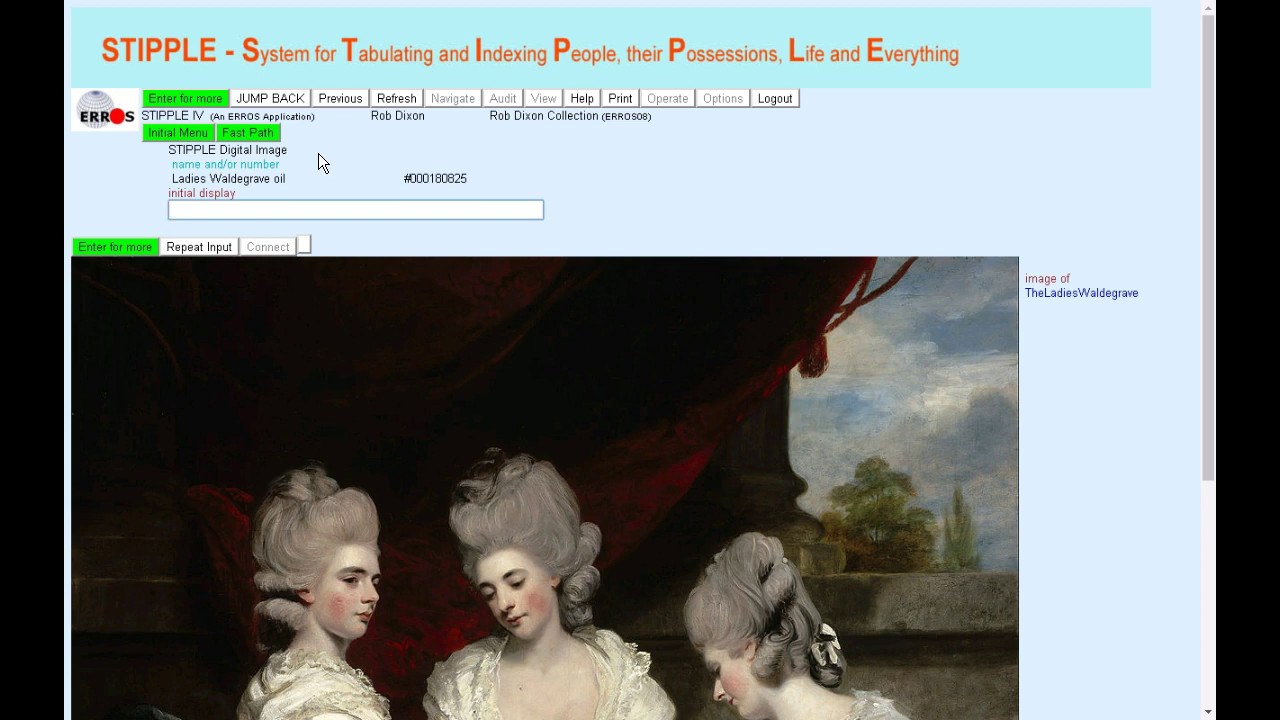
Go to the index of all entity types, search for "print*" and open the STIPPLE print catalogue.
{"action": "left_click", "coordinate": [271, 132]}
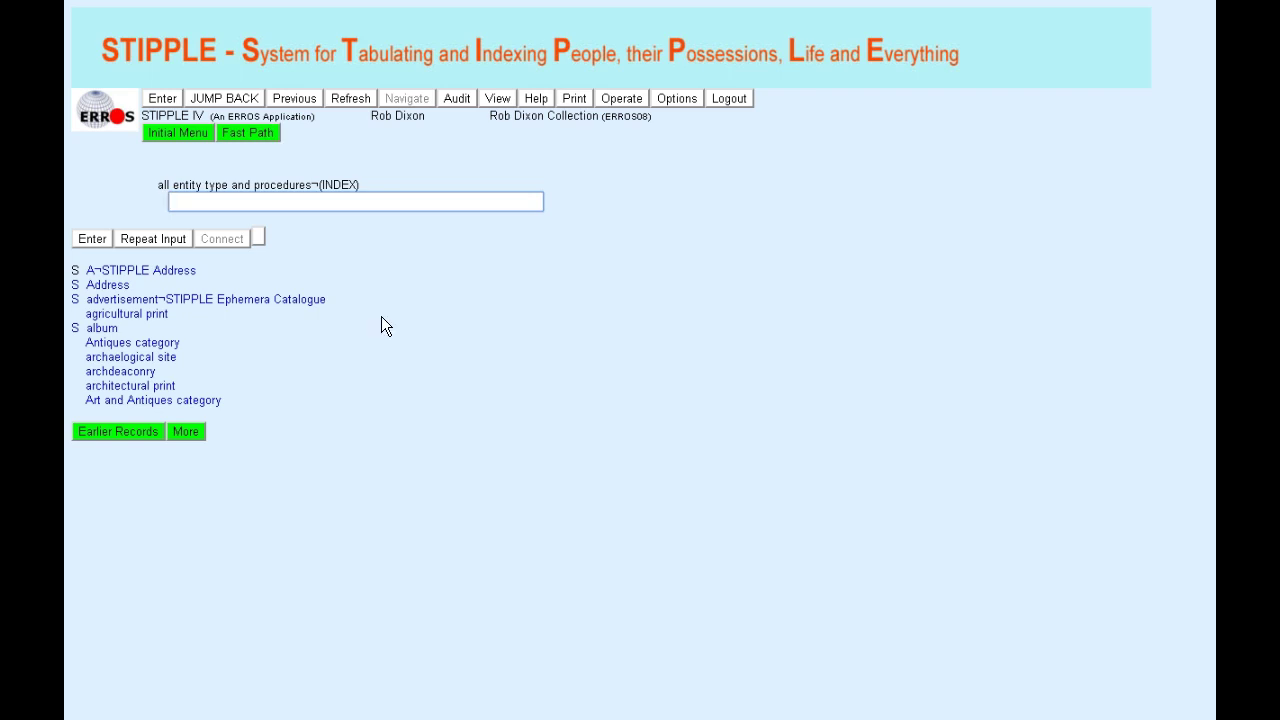
{"action": "type", "text": "pri"}
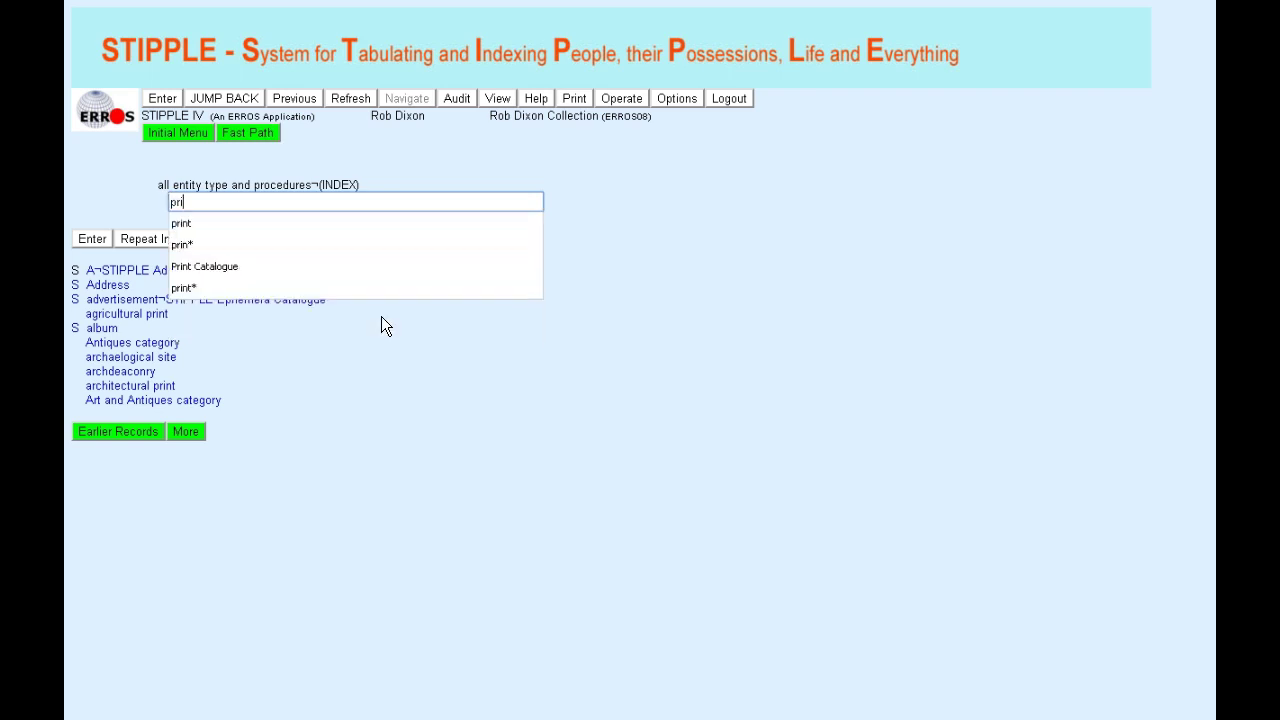
{"action": "type", "text": "nt*"}
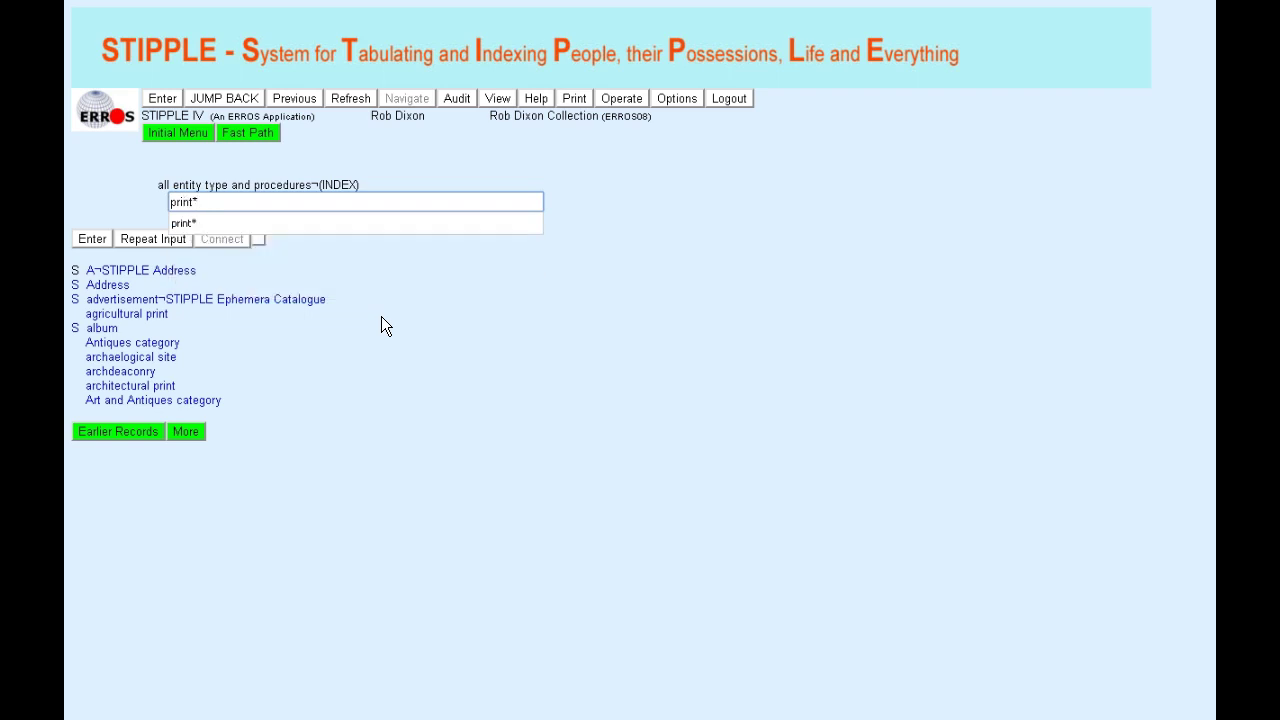
{"action": "key", "text": "Return"}
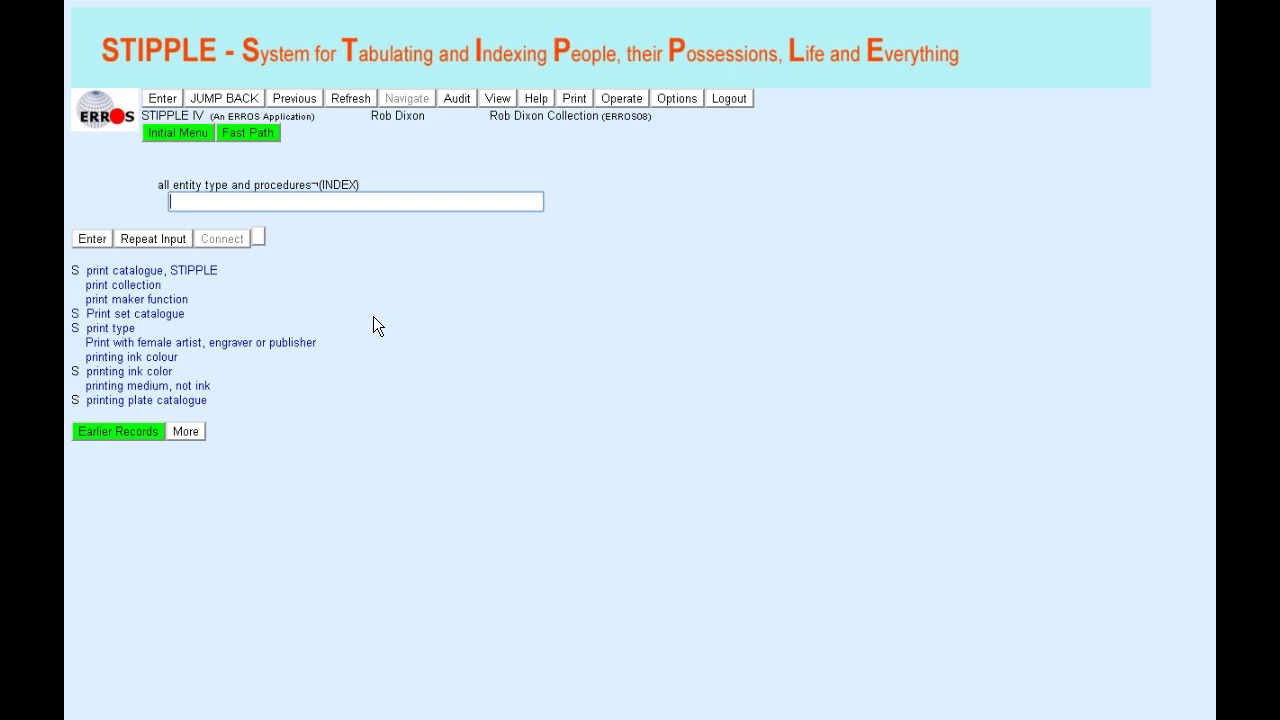
{"action": "left_click", "coordinate": [120, 270]}
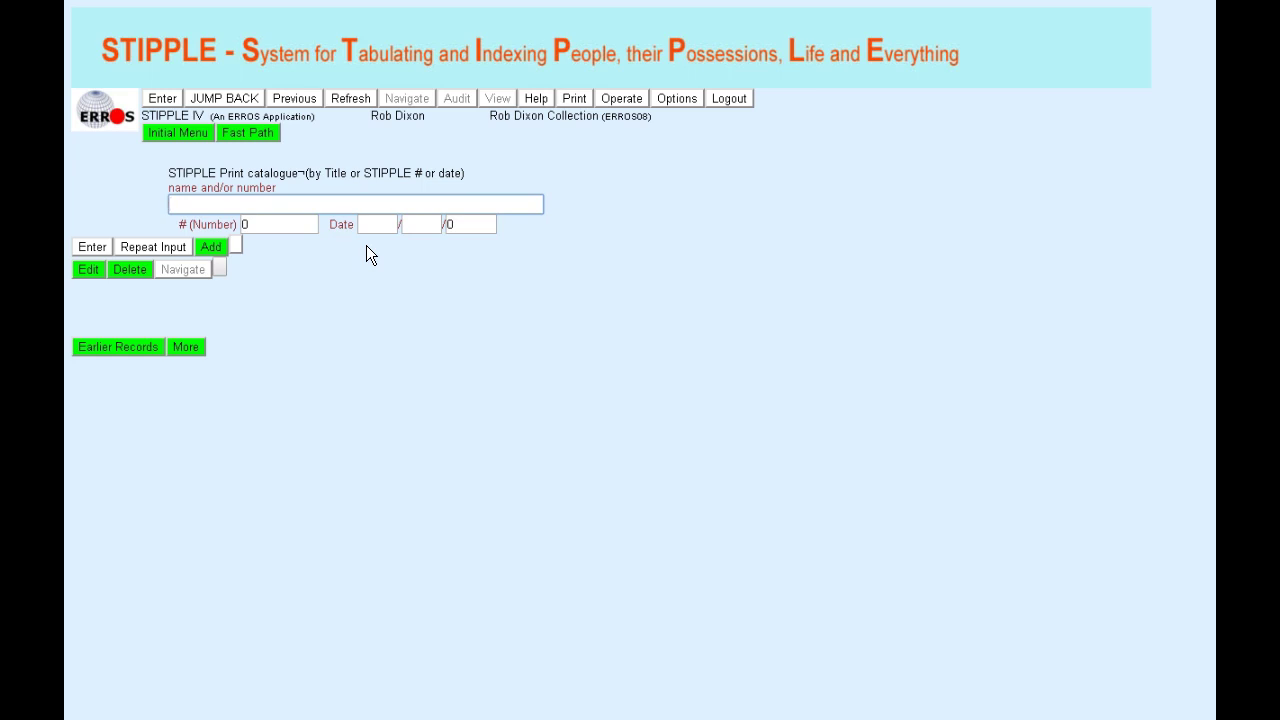
Search the print catalogue by date for prints dated 1/12/1781.
{"action": "key", "text": "Tab"}
{"action": "key", "text": "Tab"}
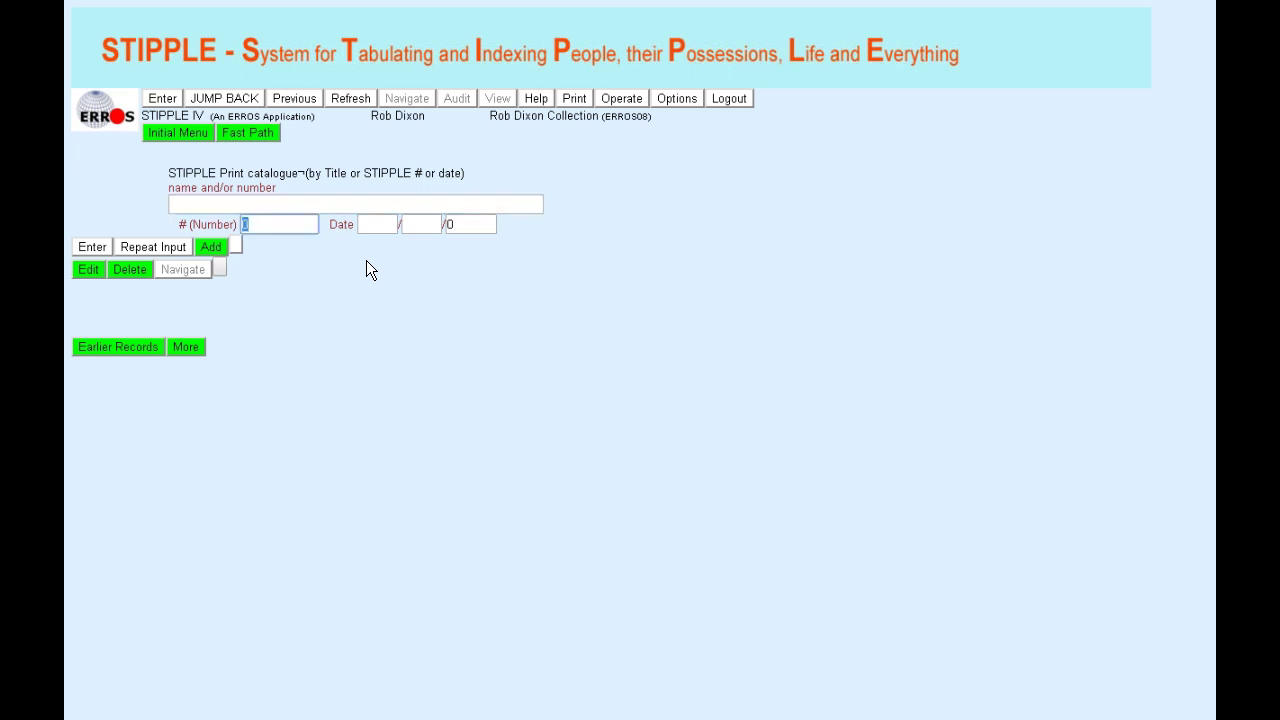
{"action": "type", "text": "1"}
{"action": "key", "text": "Tab"}
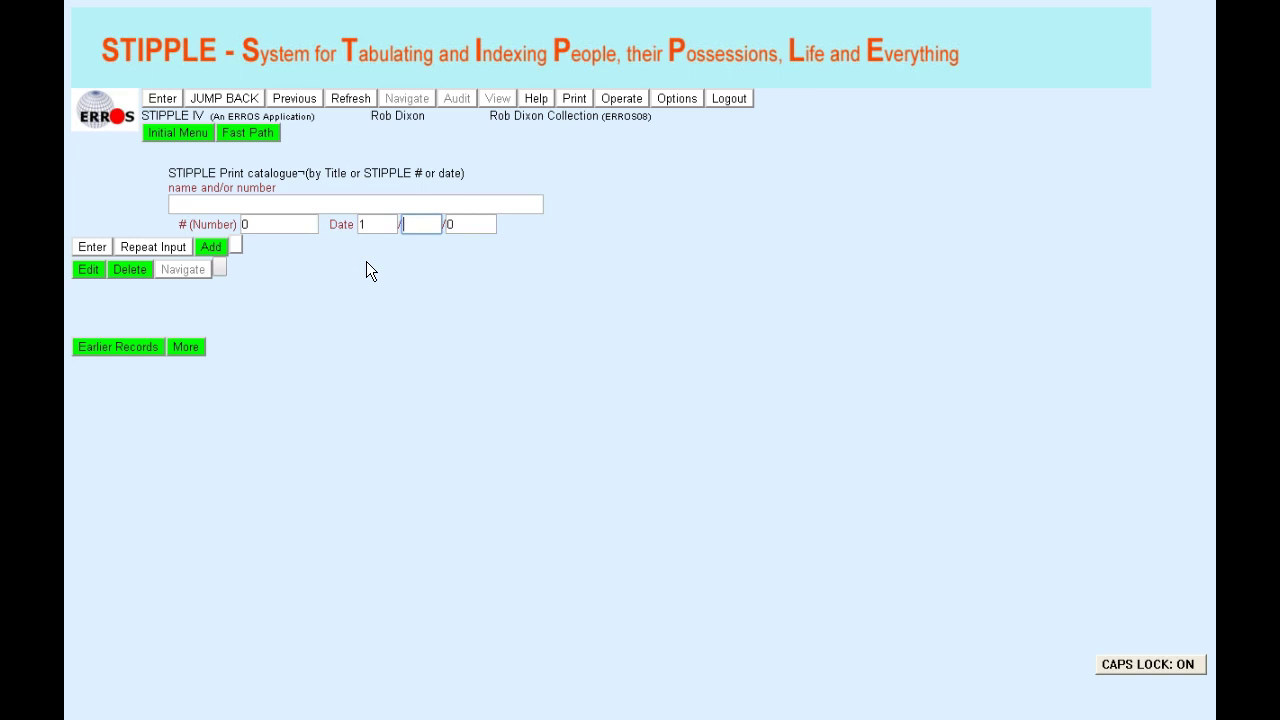
{"action": "type", "text": "12"}
{"action": "key", "text": "Tab"}
{"action": "type", "text": "1781"}
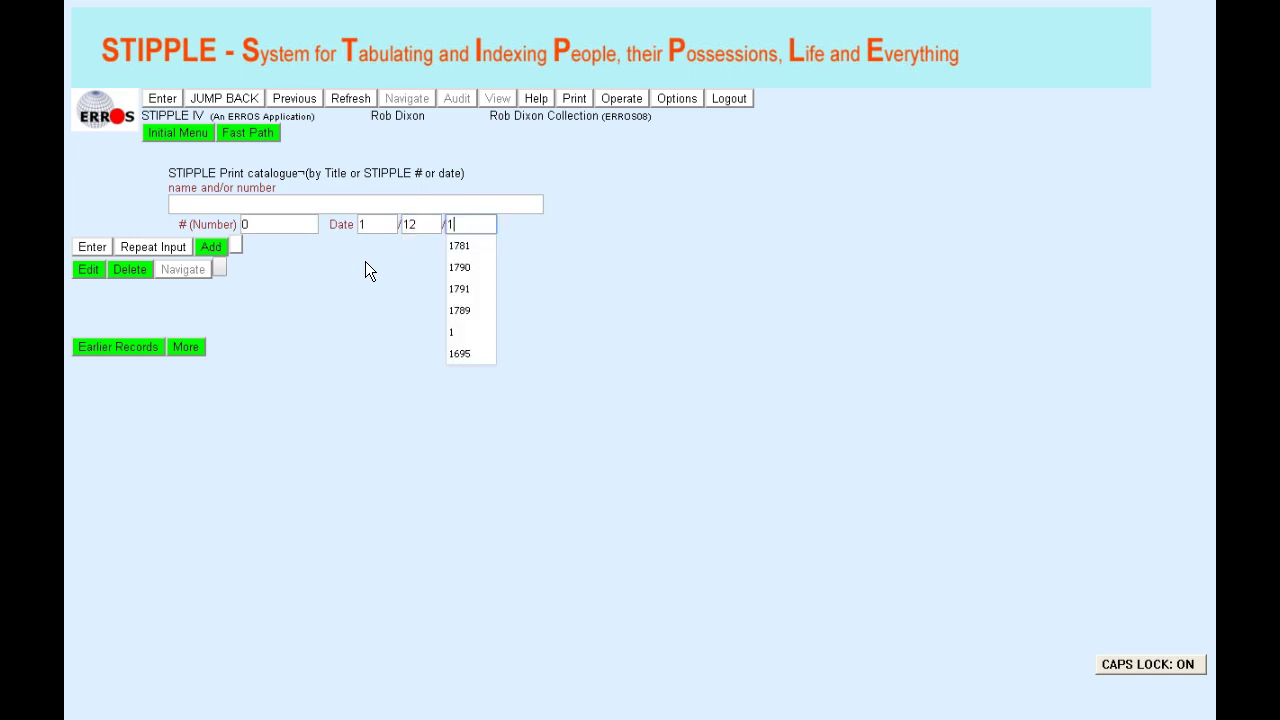
{"action": "key", "text": "Return"}
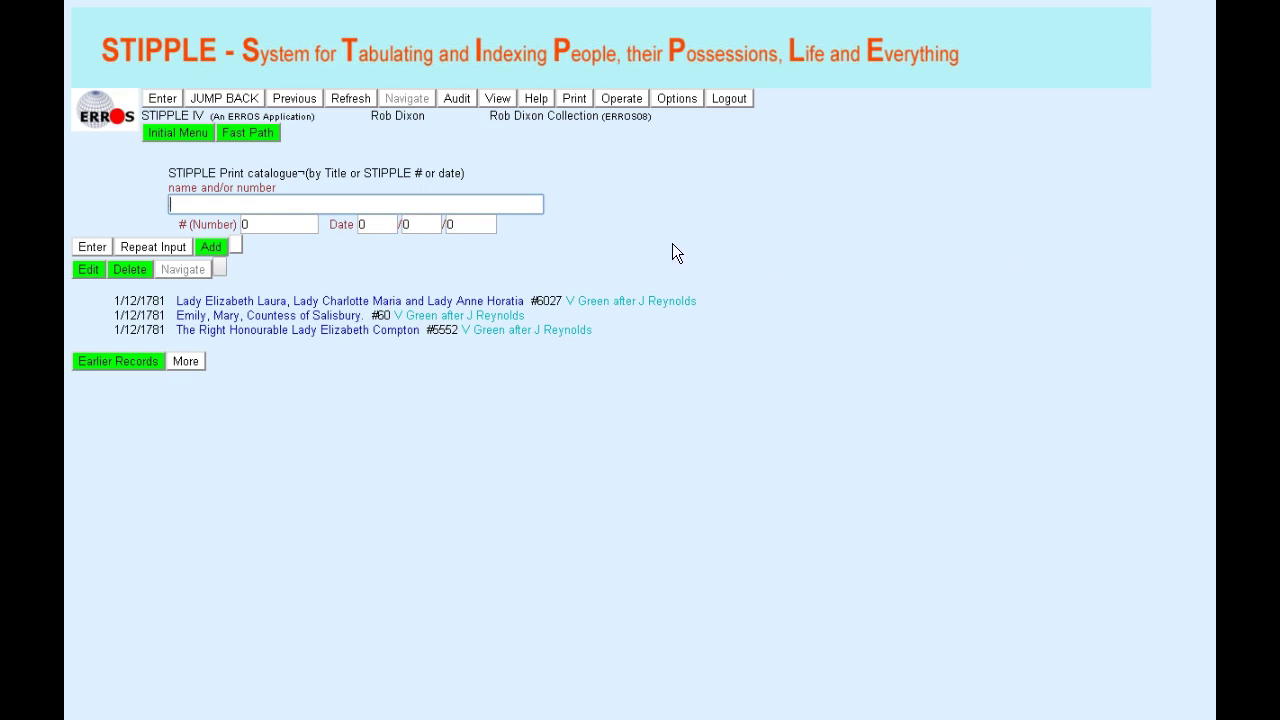
Open the Lady Elizabeth Laura, Lady Charlotte Maria and Lady Anne Horatia print and its series, Beauties of the Present Age.
{"action": "left_click", "coordinate": [315, 300]}
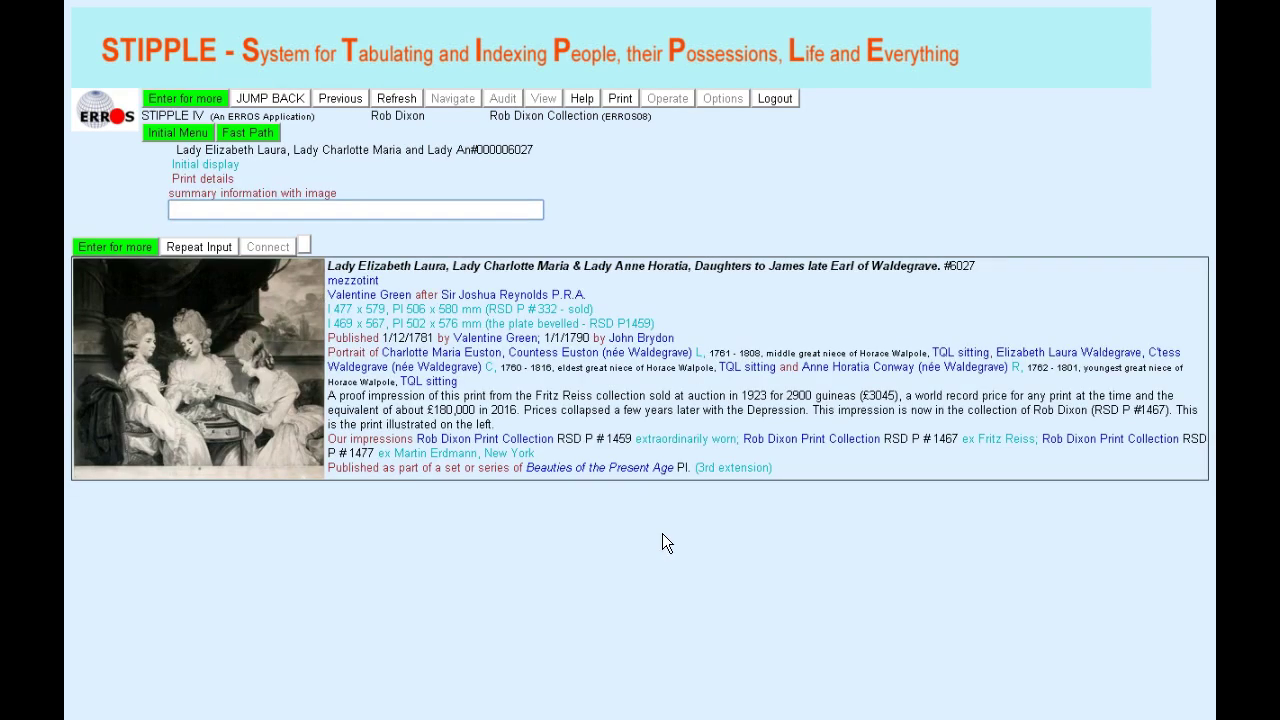
{"action": "left_click", "coordinate": [596, 471]}
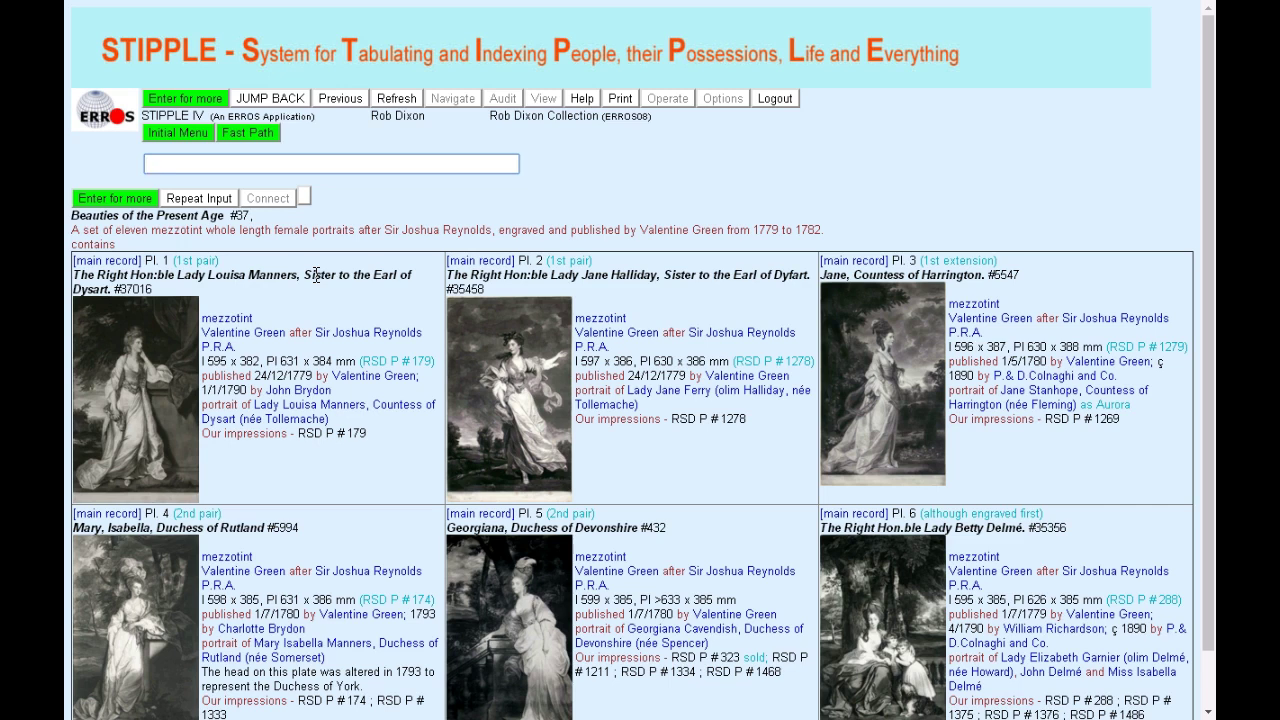
{"action": "type", "text": "."}
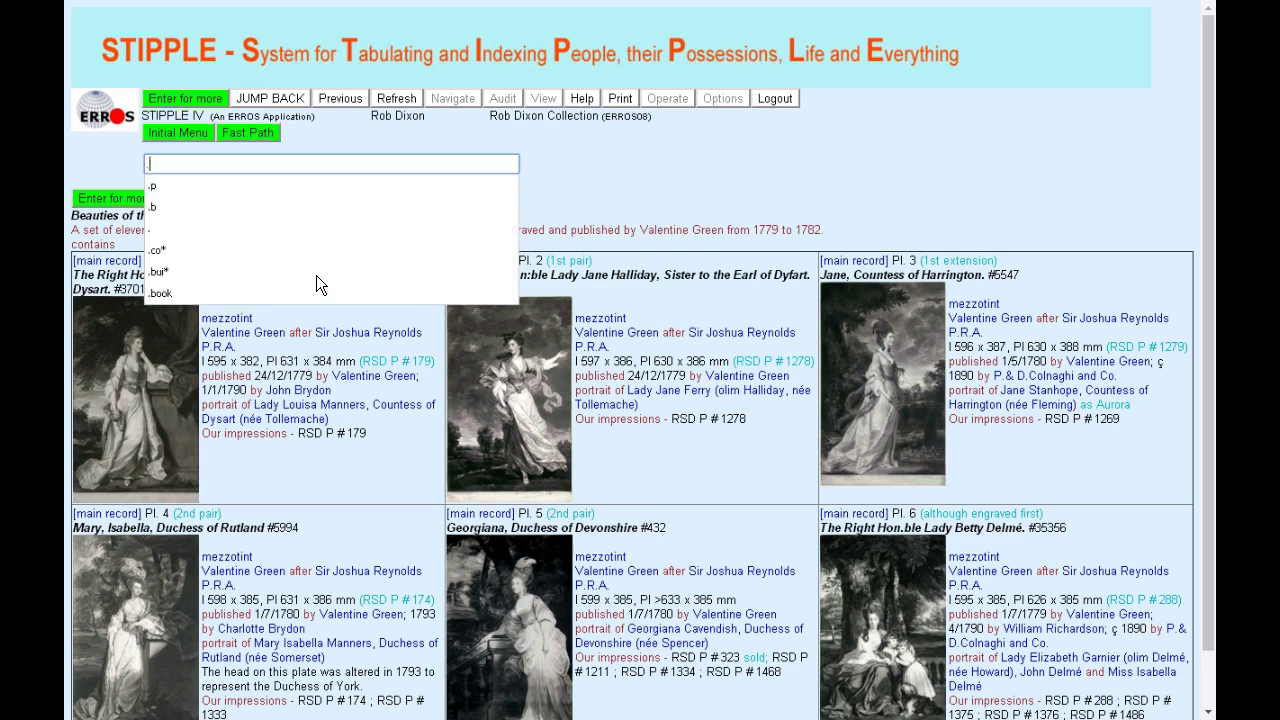
{"action": "type", "text": "set/beaut*"}
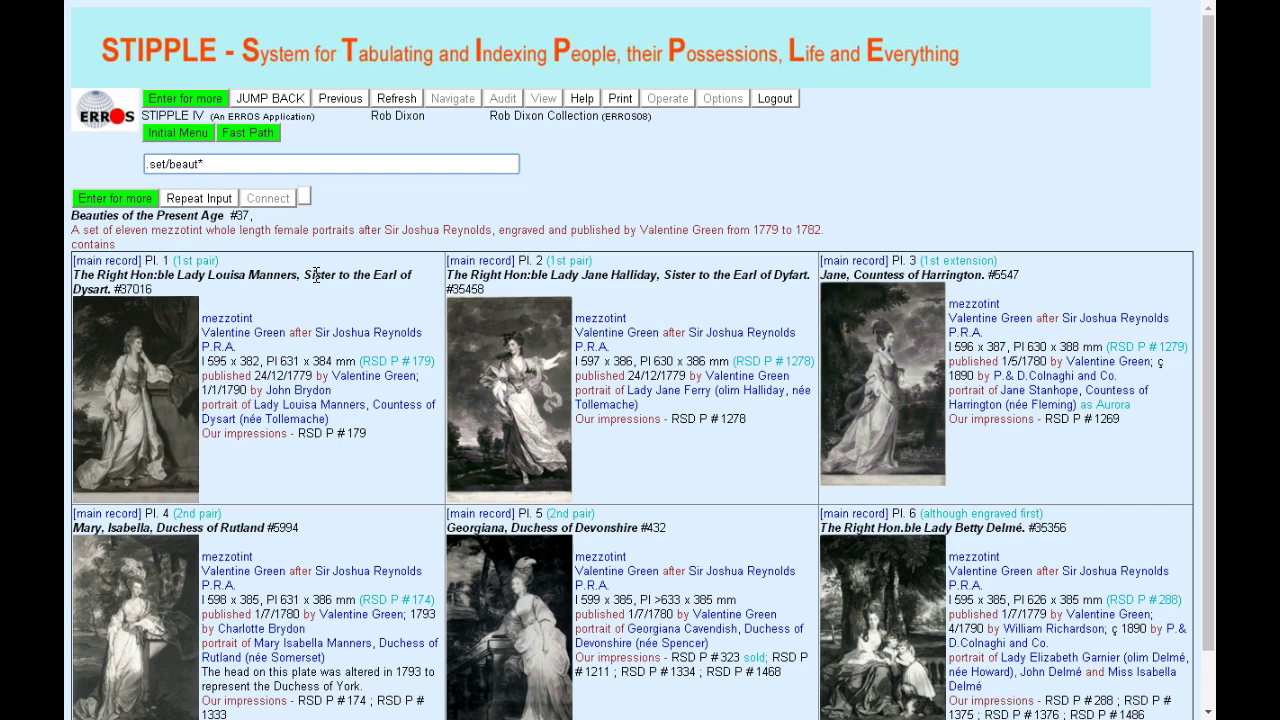
{"action": "key", "text": "BackSpace"}
{"action": "key", "text": "BackSpace"}
{"action": "key", "text": "BackSpace"}
{"action": "key", "text": "BackSpace"}
{"action": "key", "text": "BackSpace"}
{"action": "key", "text": "BackSpace"}
{"action": "key", "text": "BackSpace"}
{"action": "key", "text": "BackSpace"}
{"action": "key", "text": "BackSpace"}
{"action": "key", "text": "BackSpace"}
Show the remaining prints in the series, open the printing plate of Emily, Mary, Countess of Salisbury, and view its copper plate maker's record.
{"action": "key", "text": "Return"}
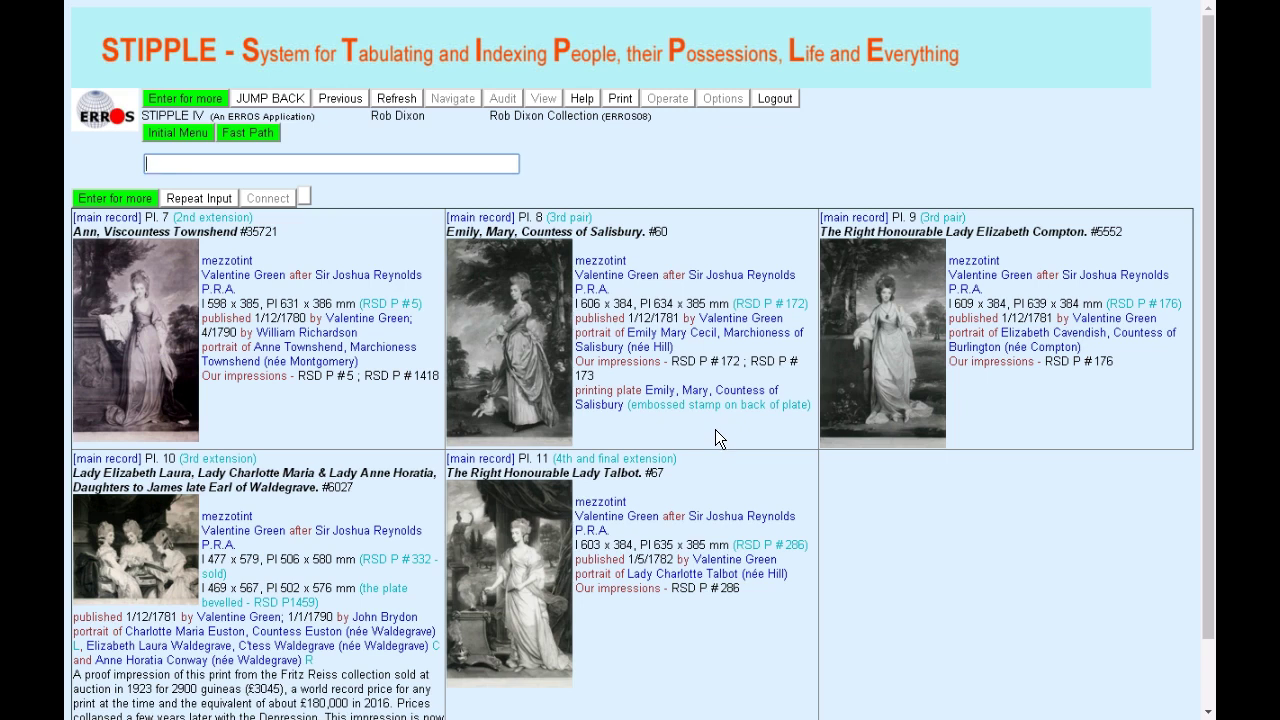
{"action": "left_click", "coordinate": [708, 398]}
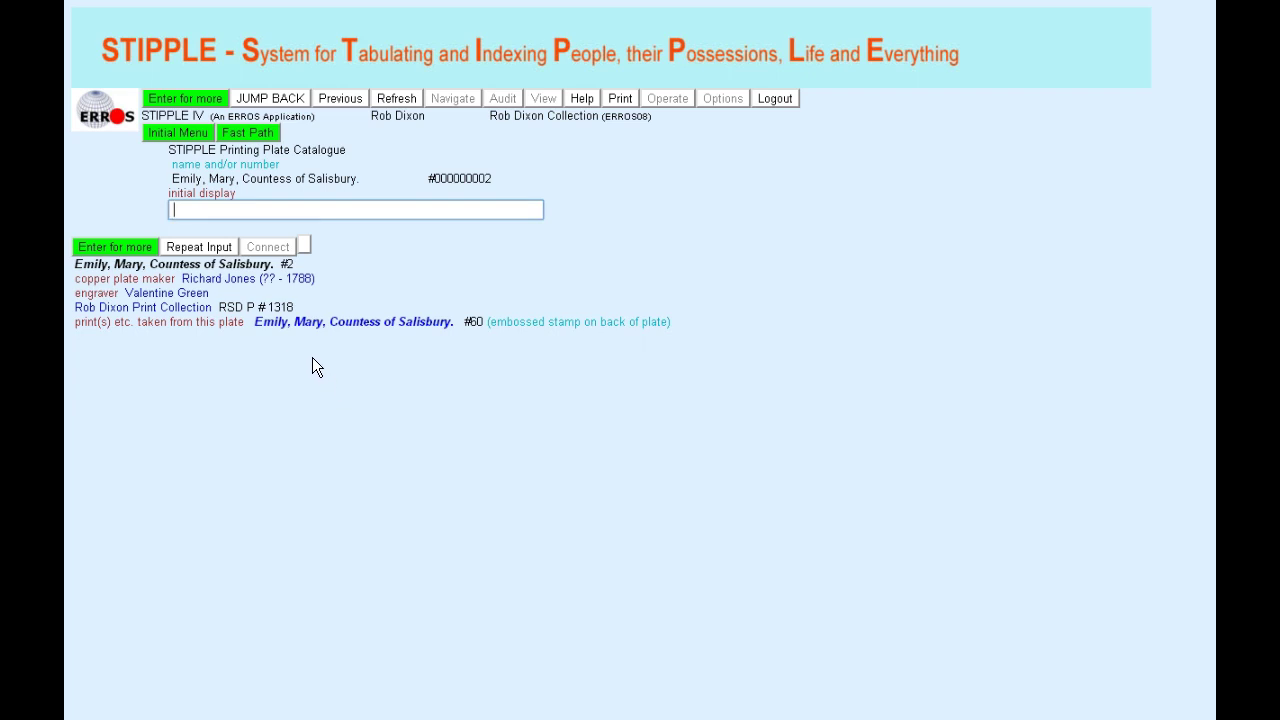
{"action": "left_click", "coordinate": [245, 279]}
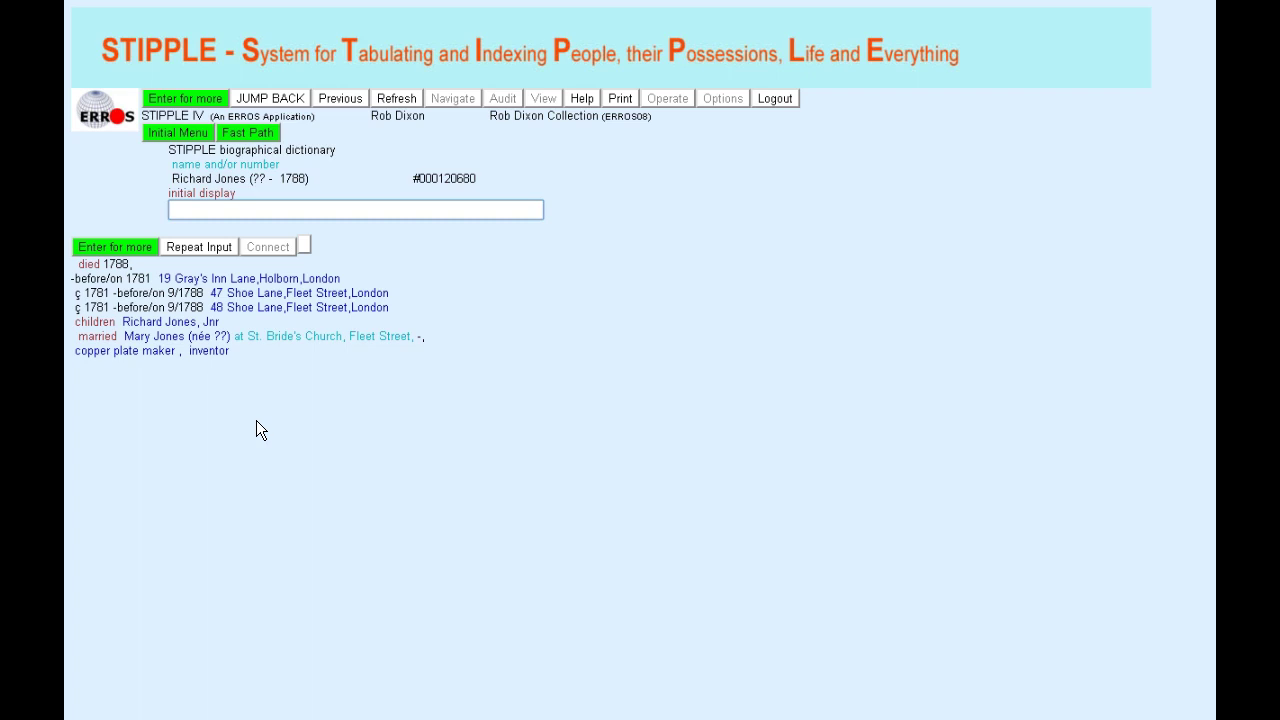
From the plate maker's last listed address, open William Pontifex, Russell Pontifex & Company and list the work it made as copper plate maker.
{"action": "left_click", "coordinate": [305, 308]}
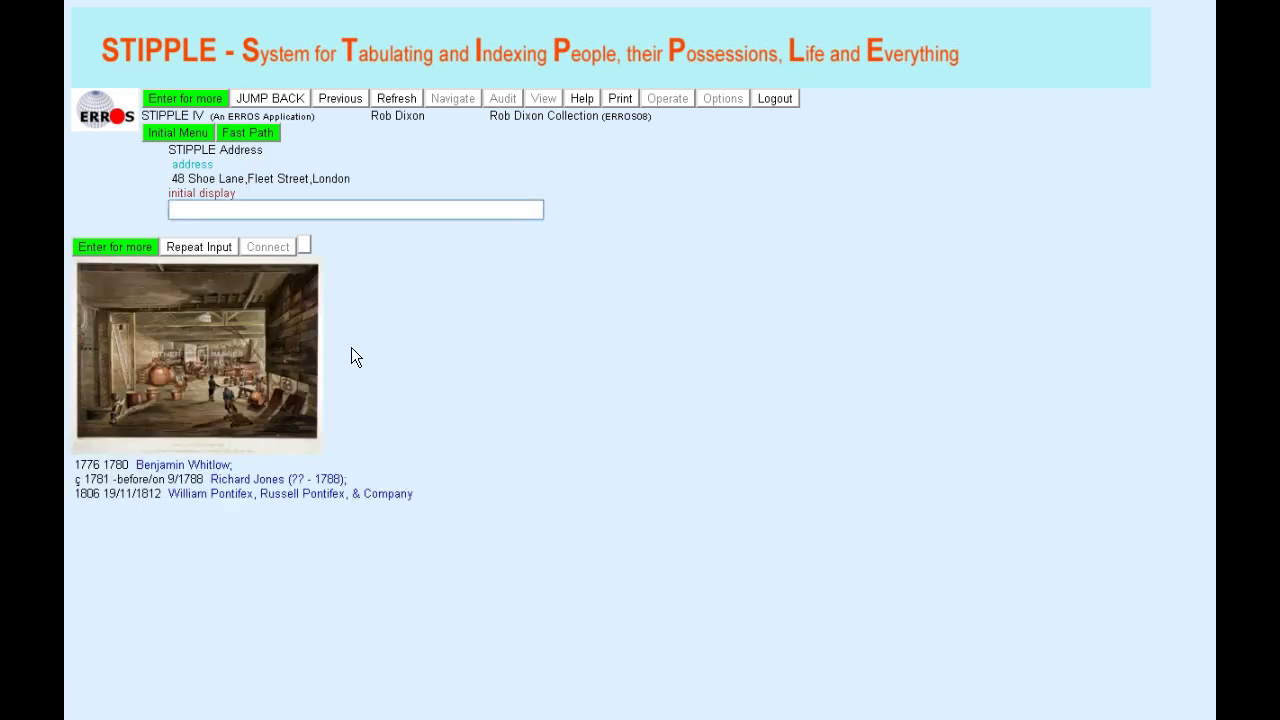
{"action": "left_click", "coordinate": [318, 497]}
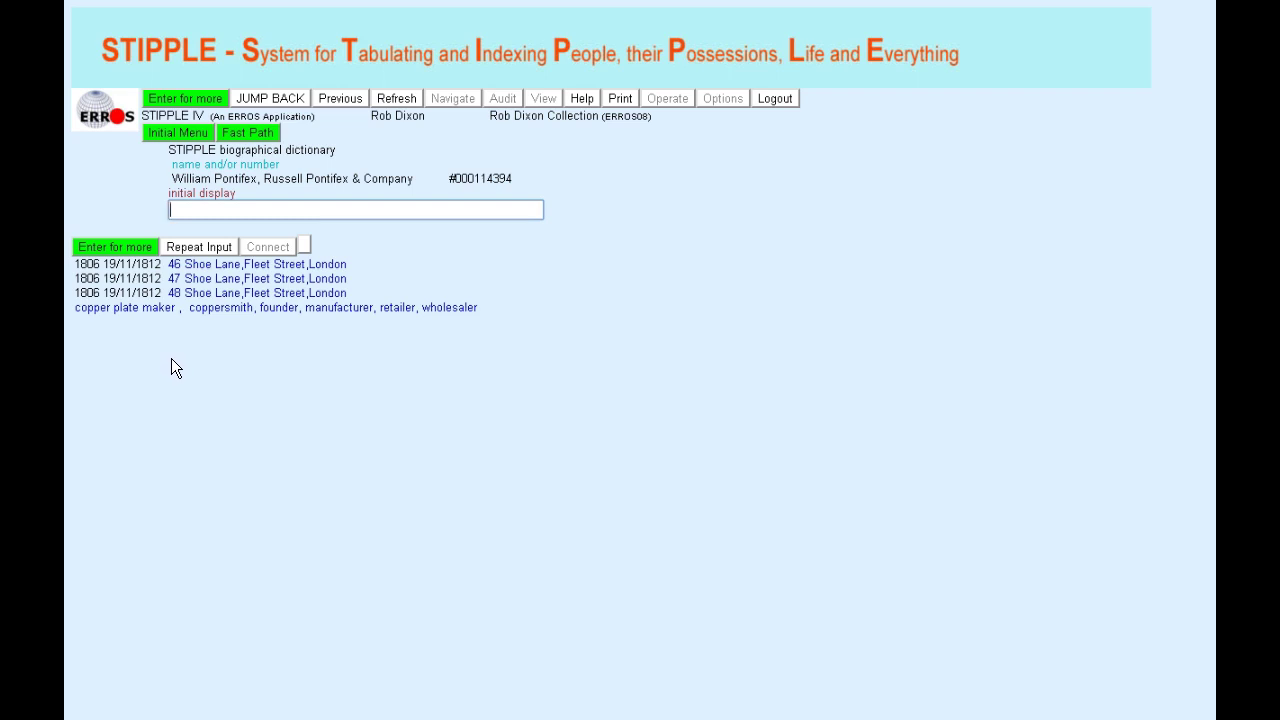
{"action": "left_click", "coordinate": [165, 308]}
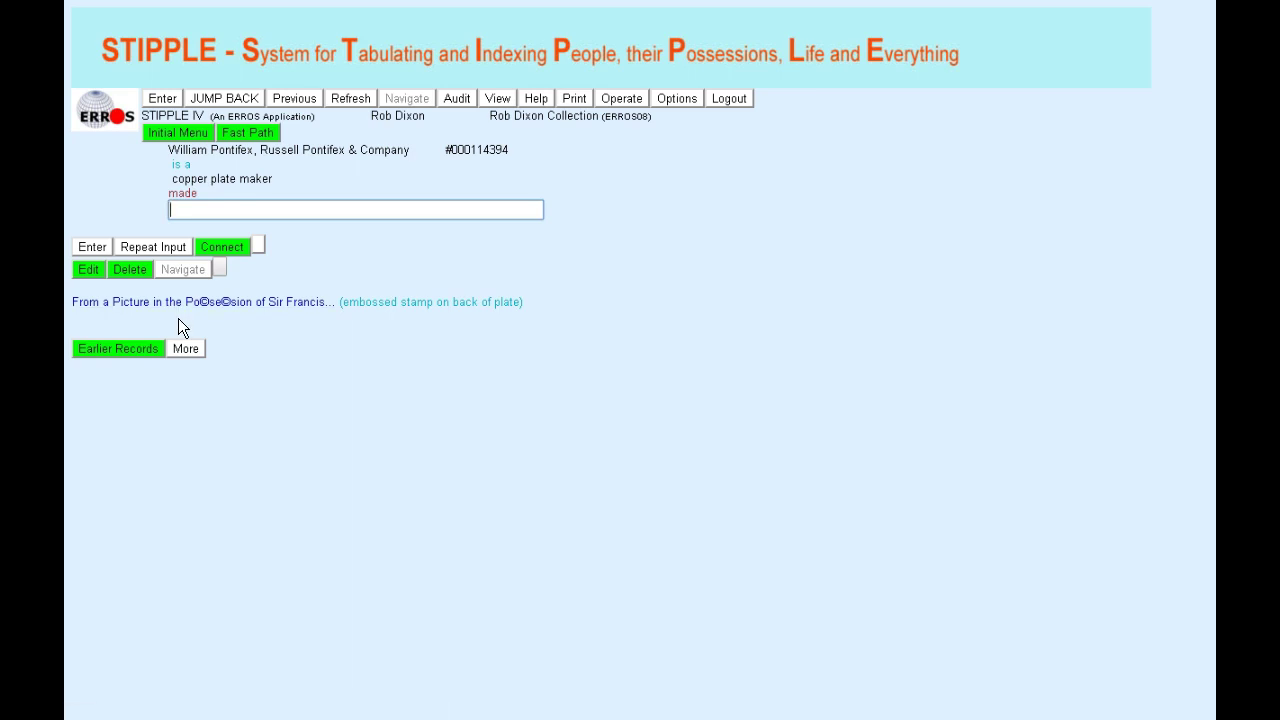
Open the print taken from the company's "From a Picture in the Possession of Sir Francis..." plate and show the collection's impressions of it.
{"action": "left_click", "coordinate": [182, 304]}
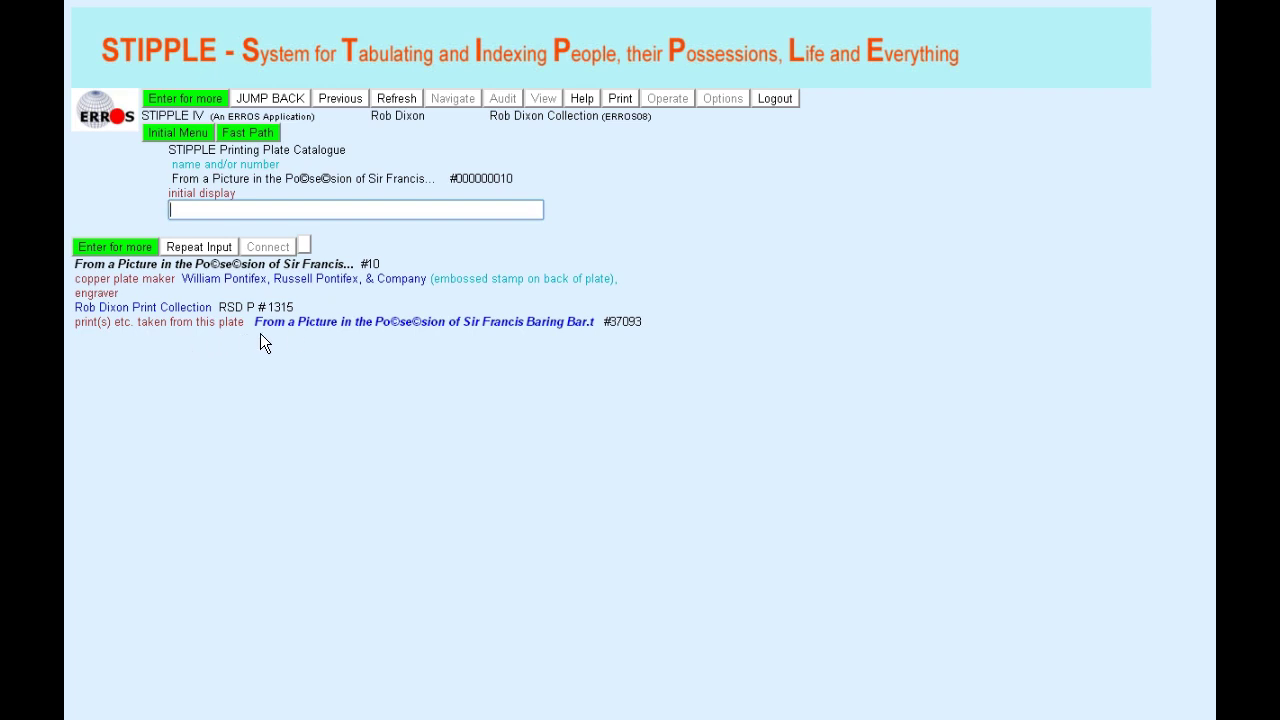
{"action": "type", "text": "7"}
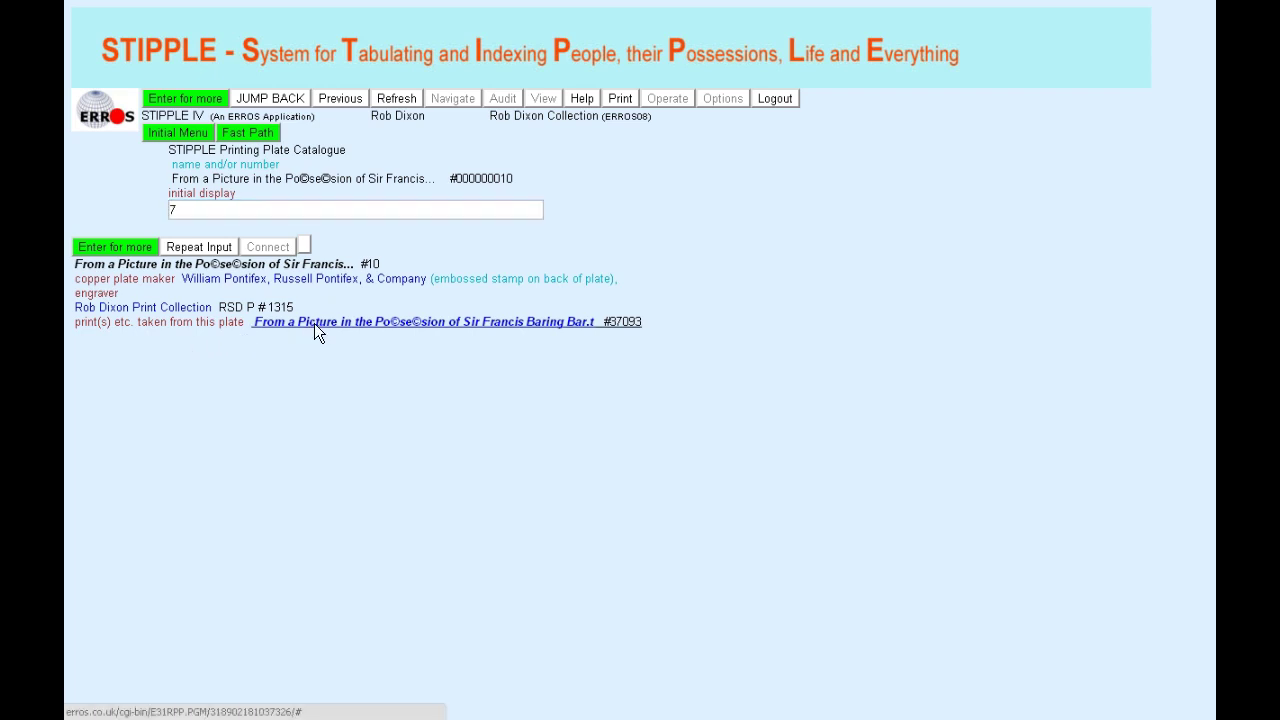
{"action": "left_click", "coordinate": [315, 323]}
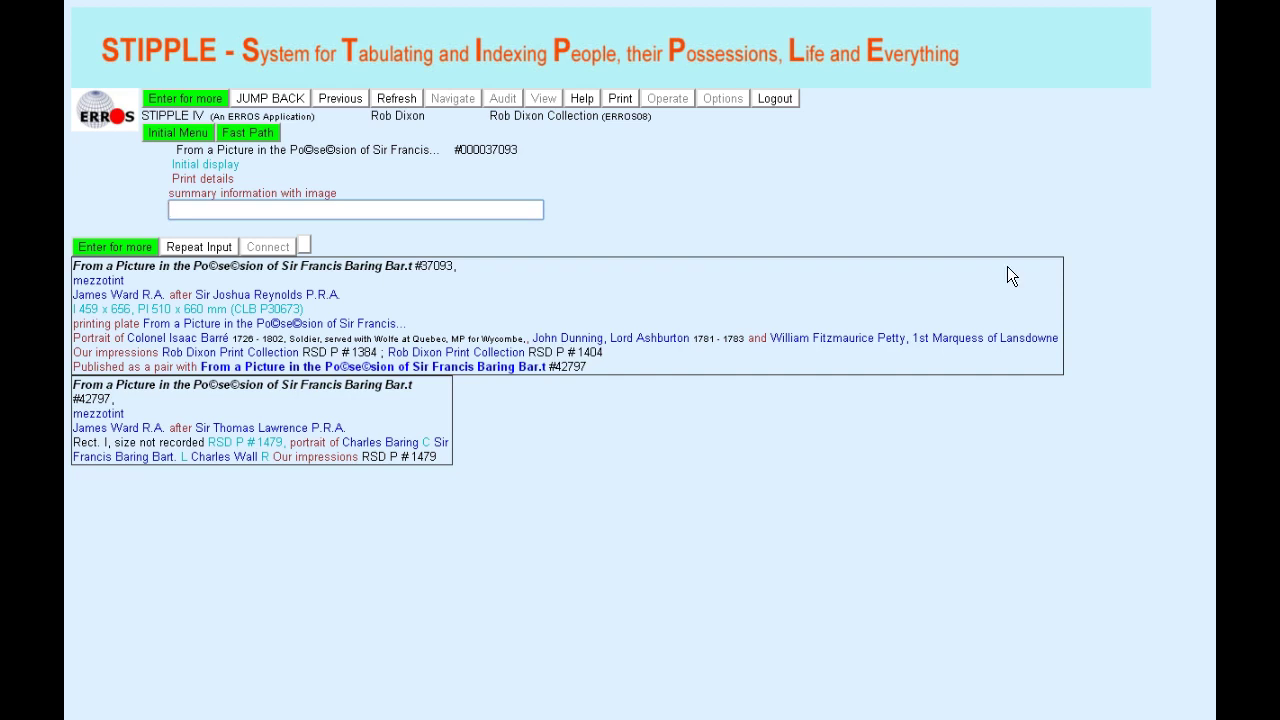
{"action": "key", "text": "Return"}
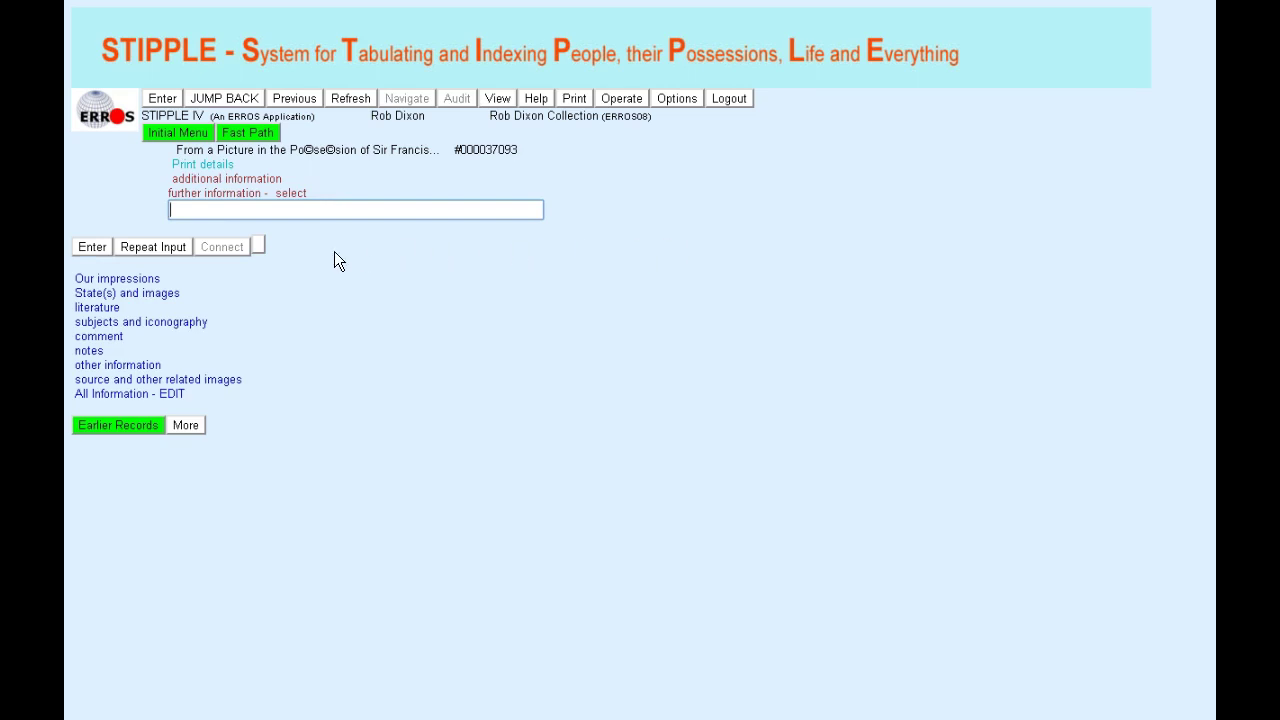
{"action": "key", "text": "Return"}
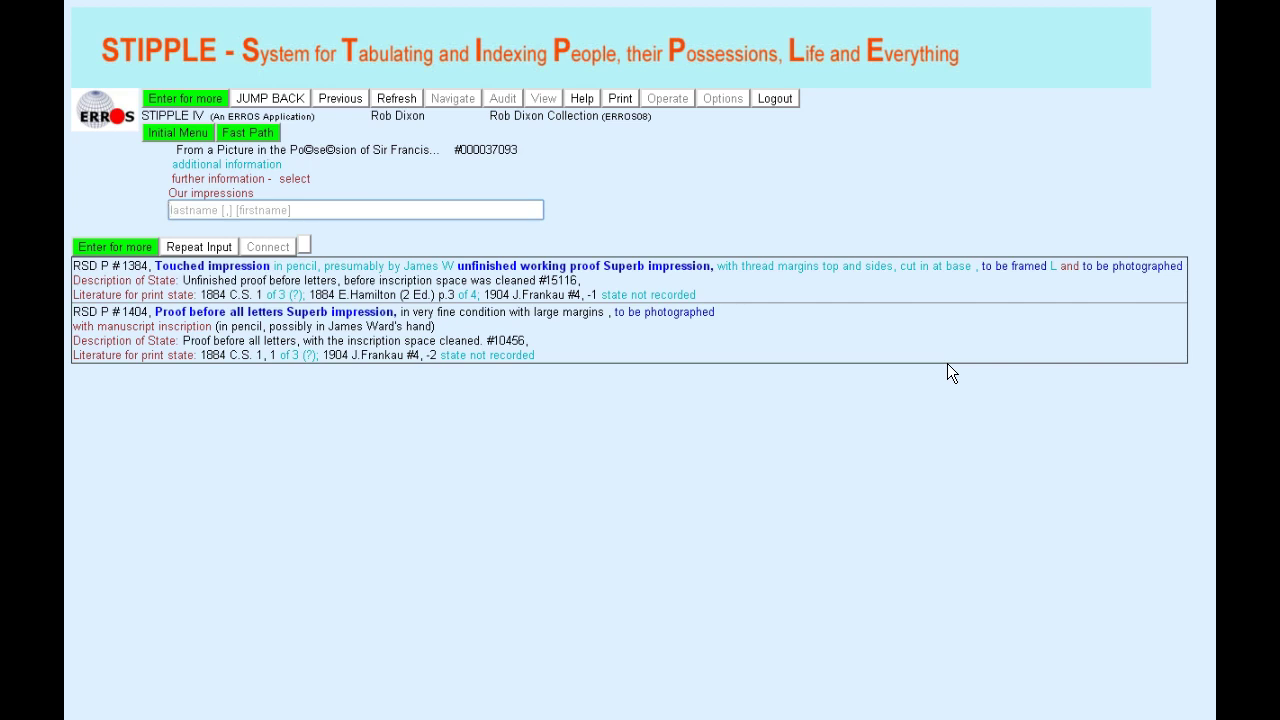
Search the index of all entity types for "book" and open the STIPPLE book catalogue.
{"action": "type", "text": ".b"}
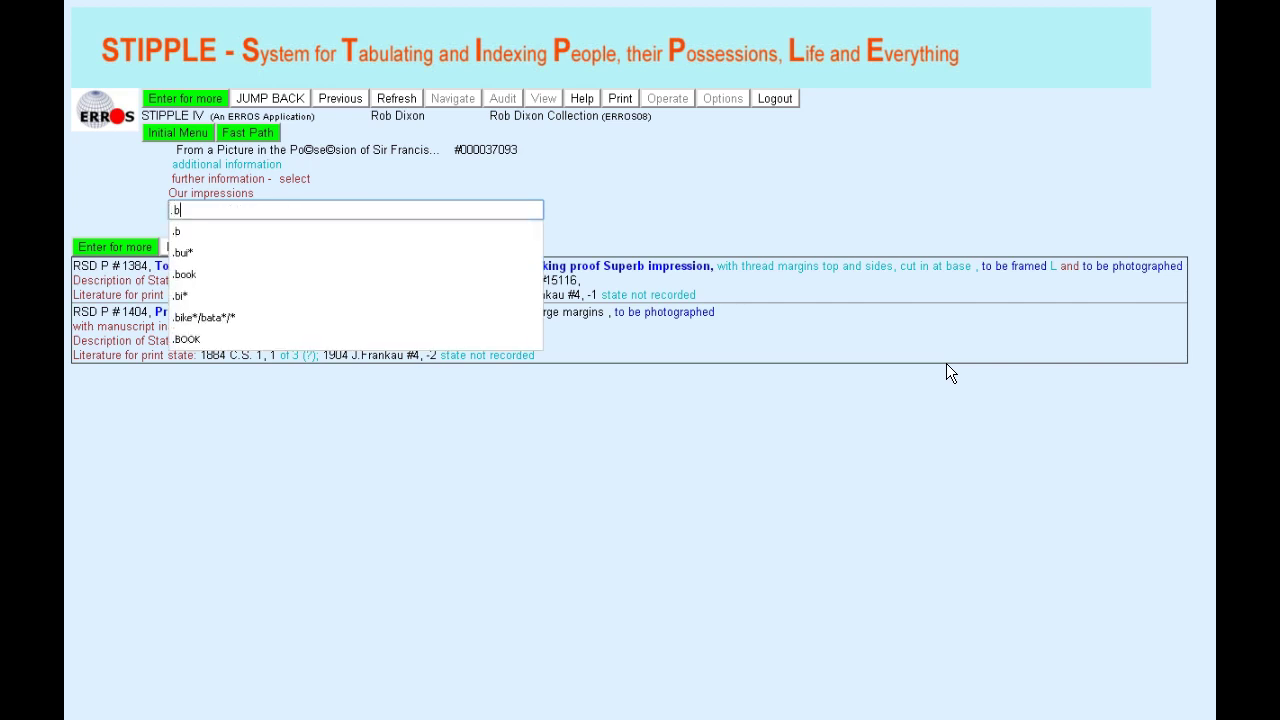
{"action": "type", "text": "ook"}
{"action": "key", "text": "Return"}
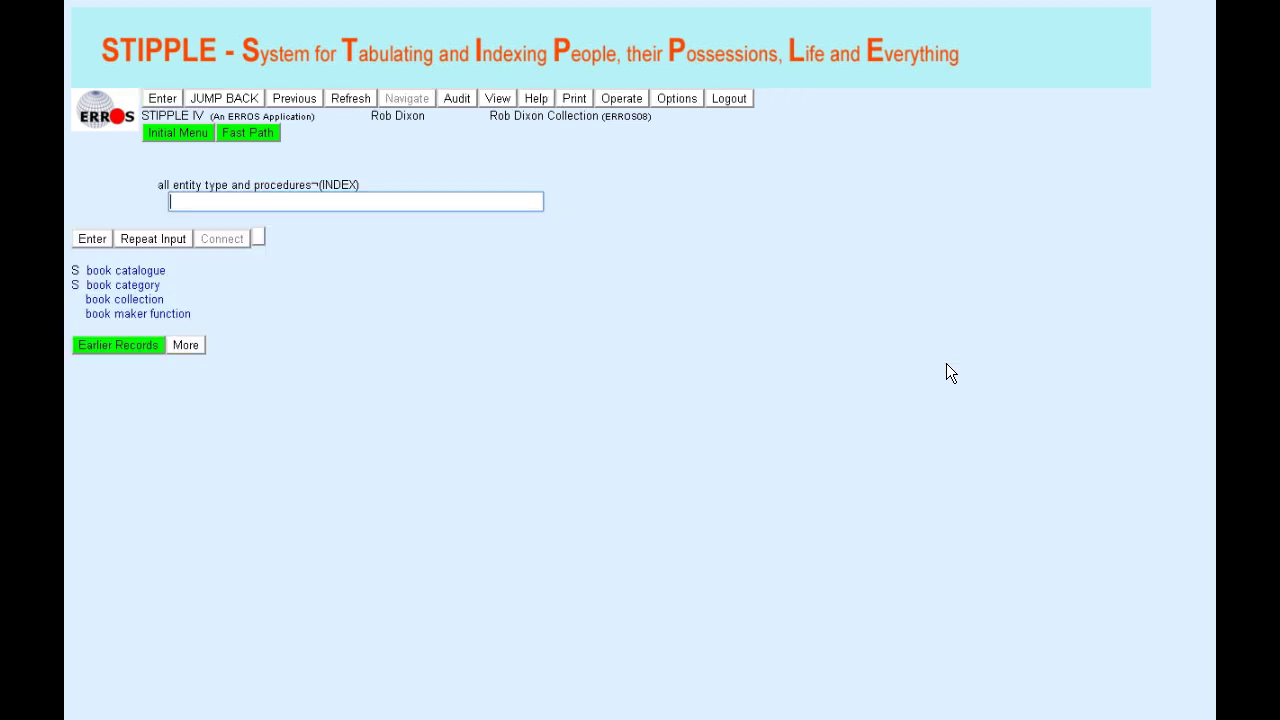
{"action": "left_click", "coordinate": [117, 270]}
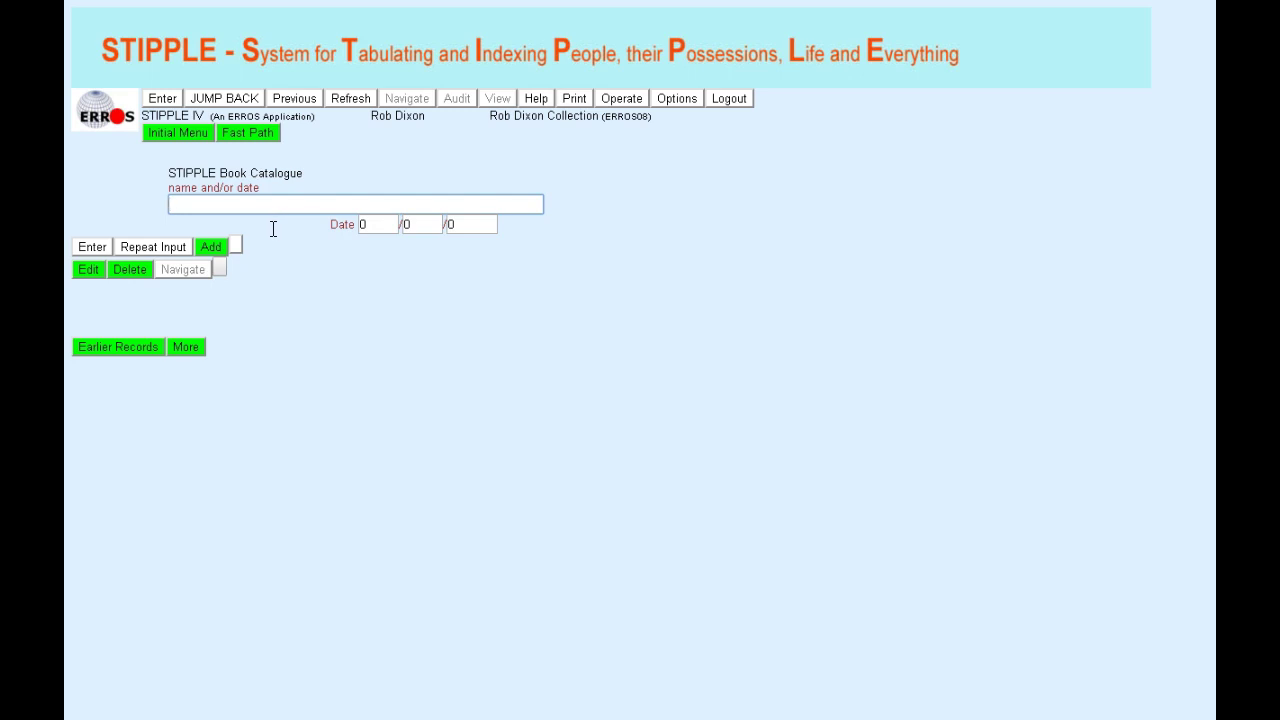
Search the book catalogue for "whitman" and list the prints that the Valentine Green book refers to.
{"action": "type", "text": "whitm"}
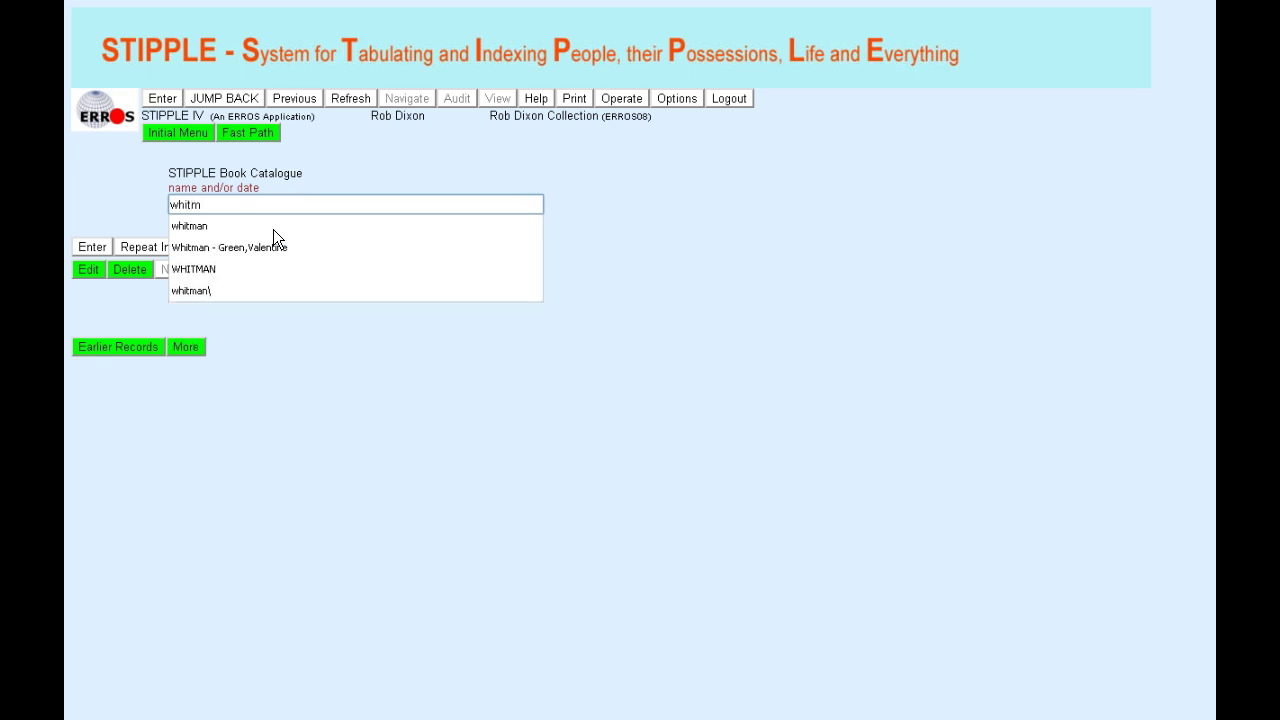
{"action": "type", "text": "an"}
{"action": "key", "text": "Return"}
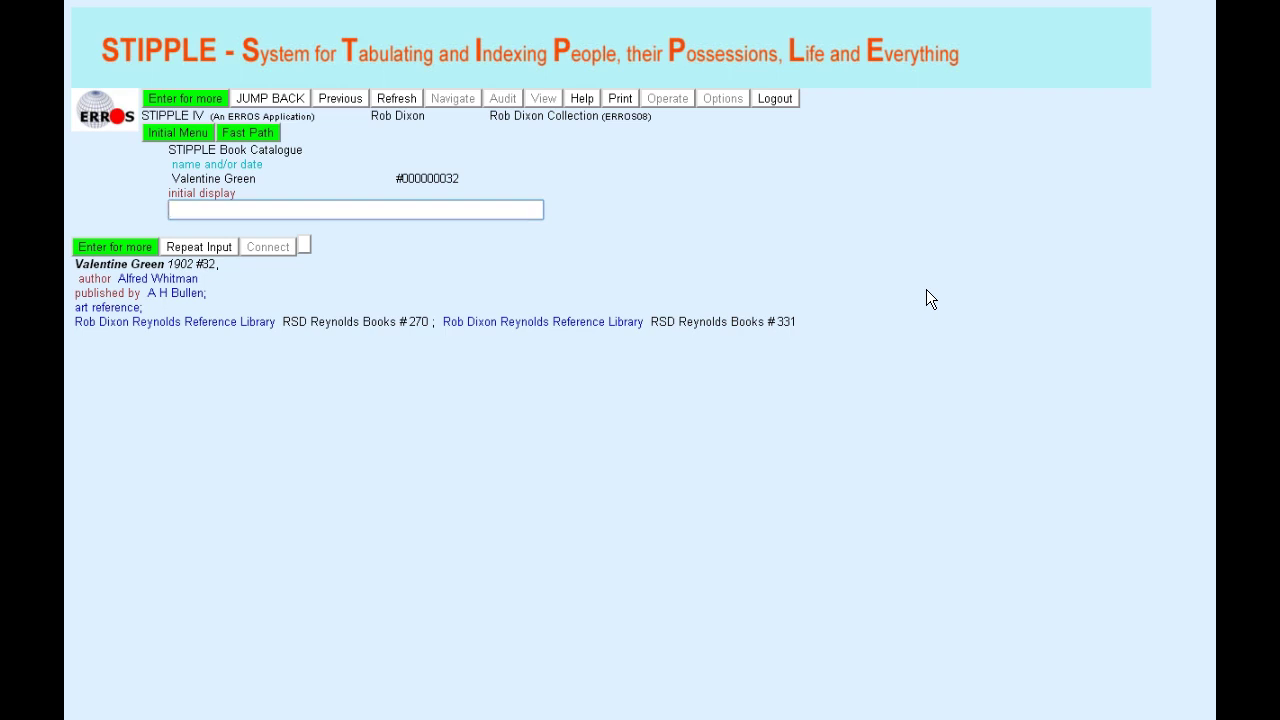
{"action": "key", "text": "Return"}
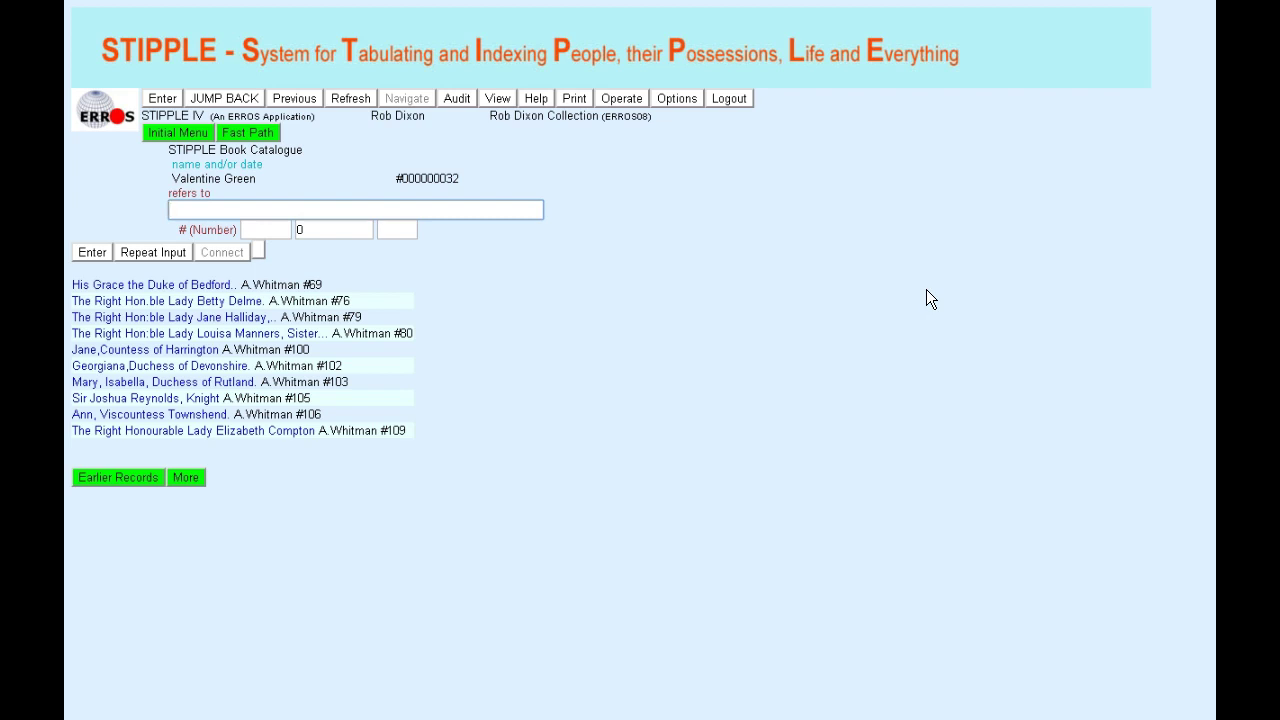
Open the His Grace the Duke of Bedford print from the book's references and bring up its further information categories.
{"action": "left_click", "coordinate": [207, 285]}
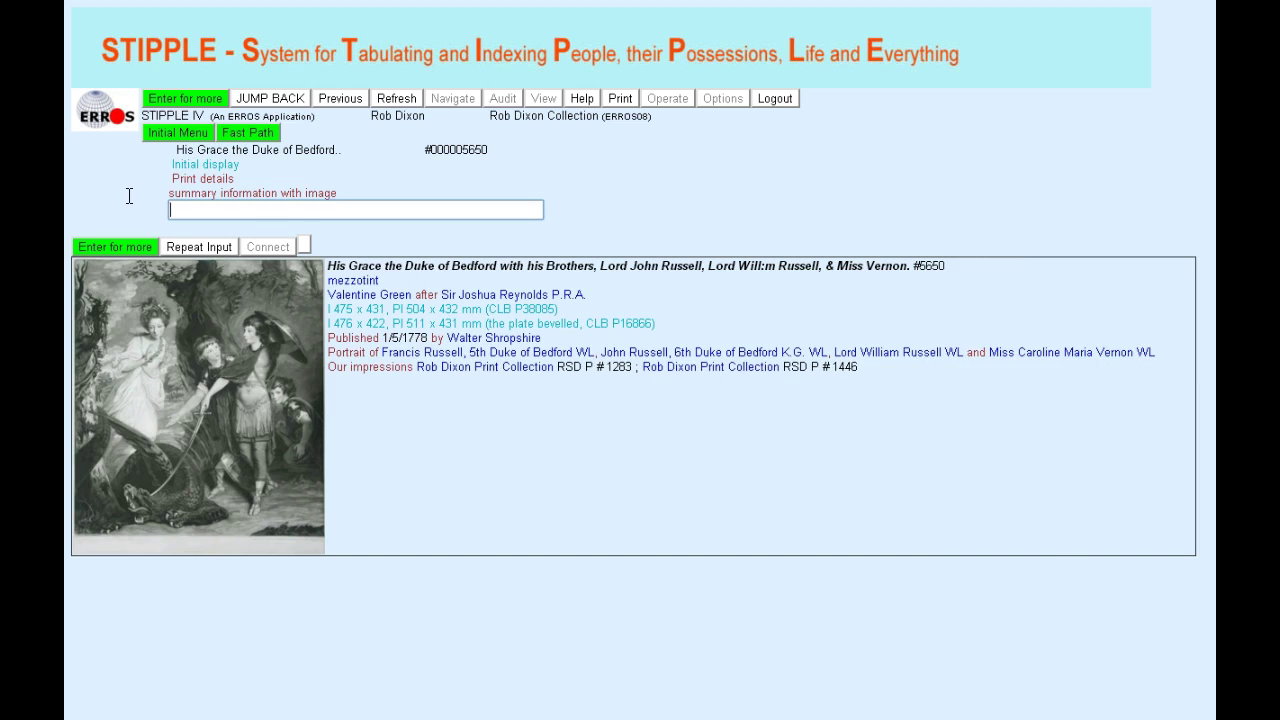
{"action": "left_click", "coordinate": [127, 242]}
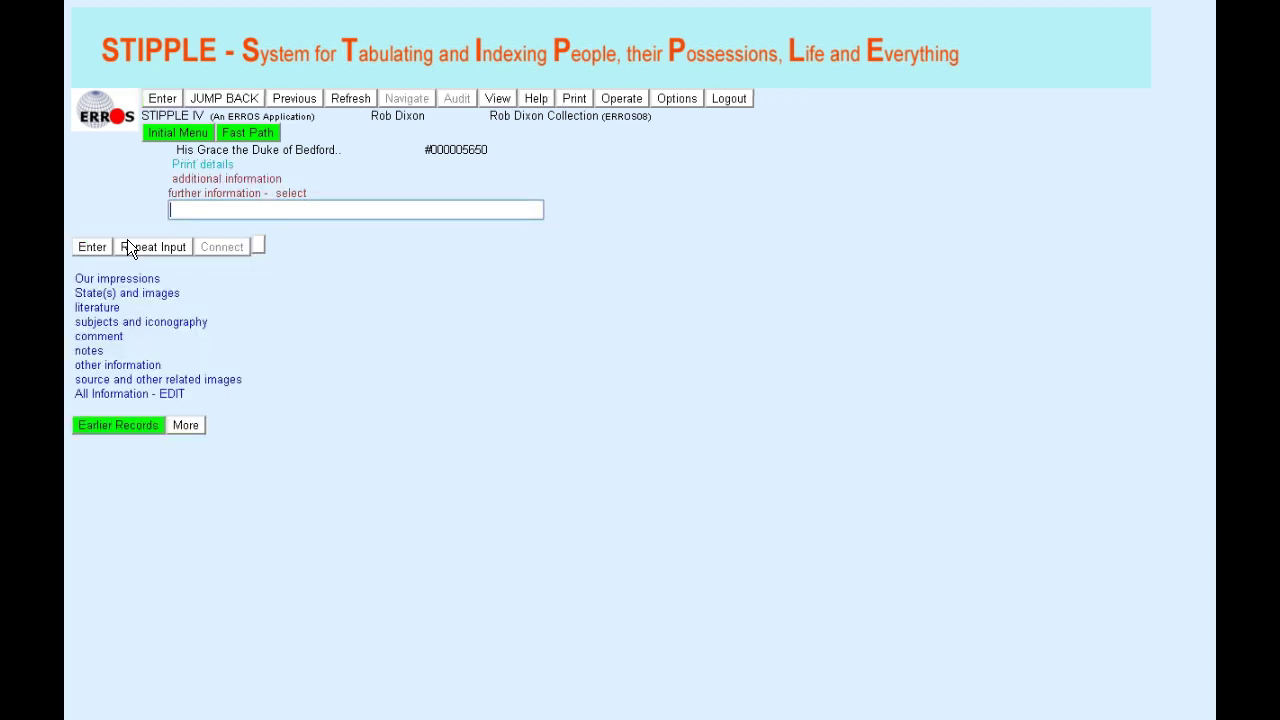